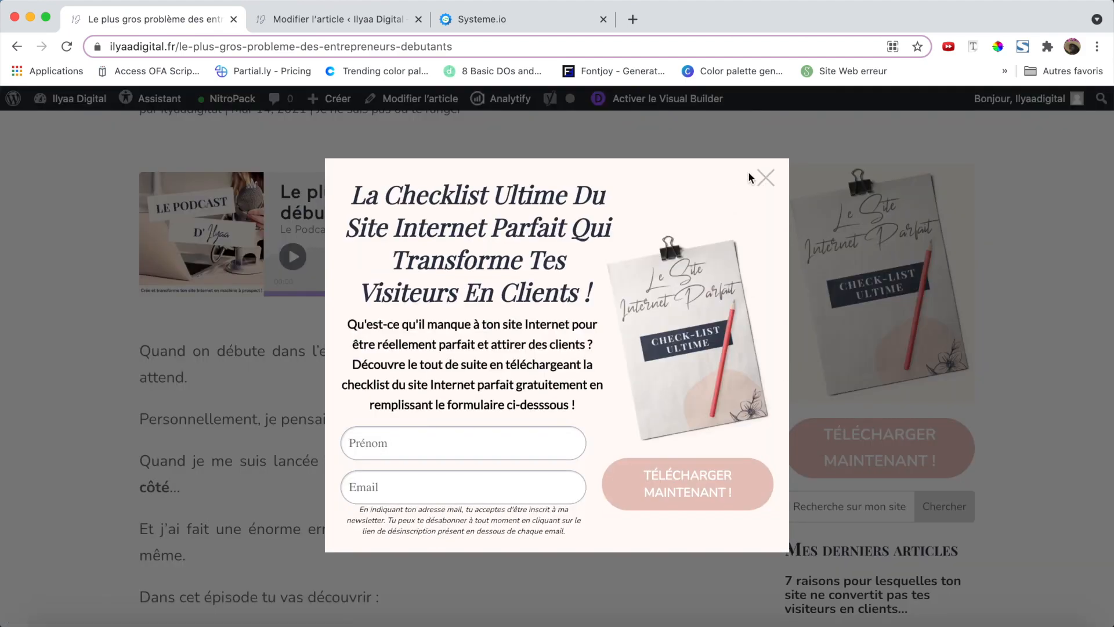
Step: Switch to Systeme.io and add a step named "test" of type Formulaire popup to the Tuto funnel
{"action": "left_click", "coordinate": [765, 177]}
{"action": "left_click", "coordinate": [476, 18]}
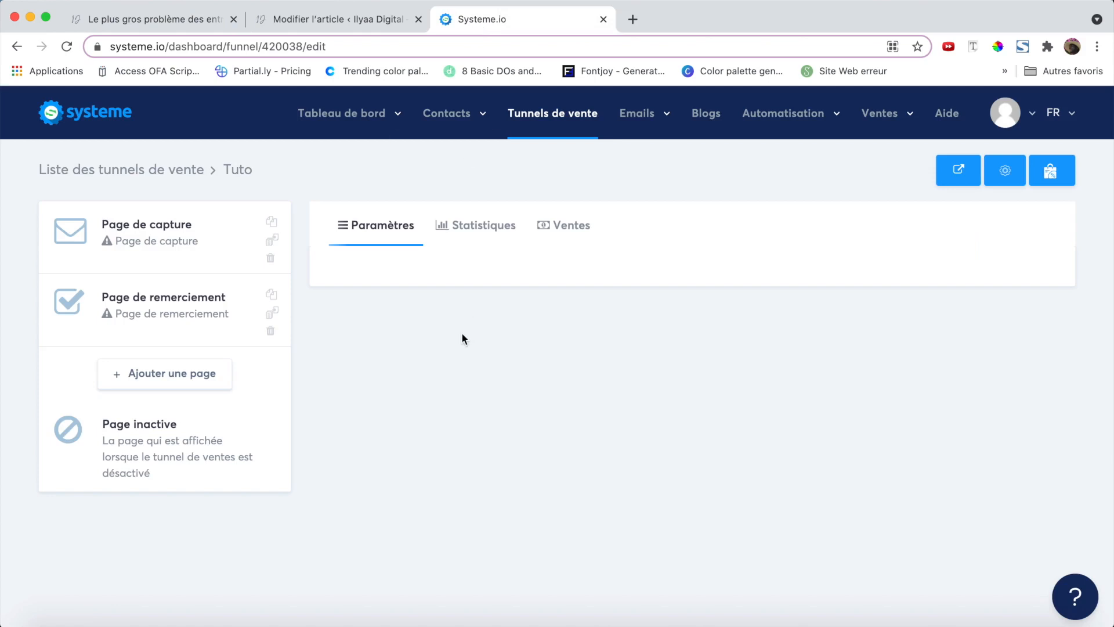
{"action": "left_click", "coordinate": [189, 376]}
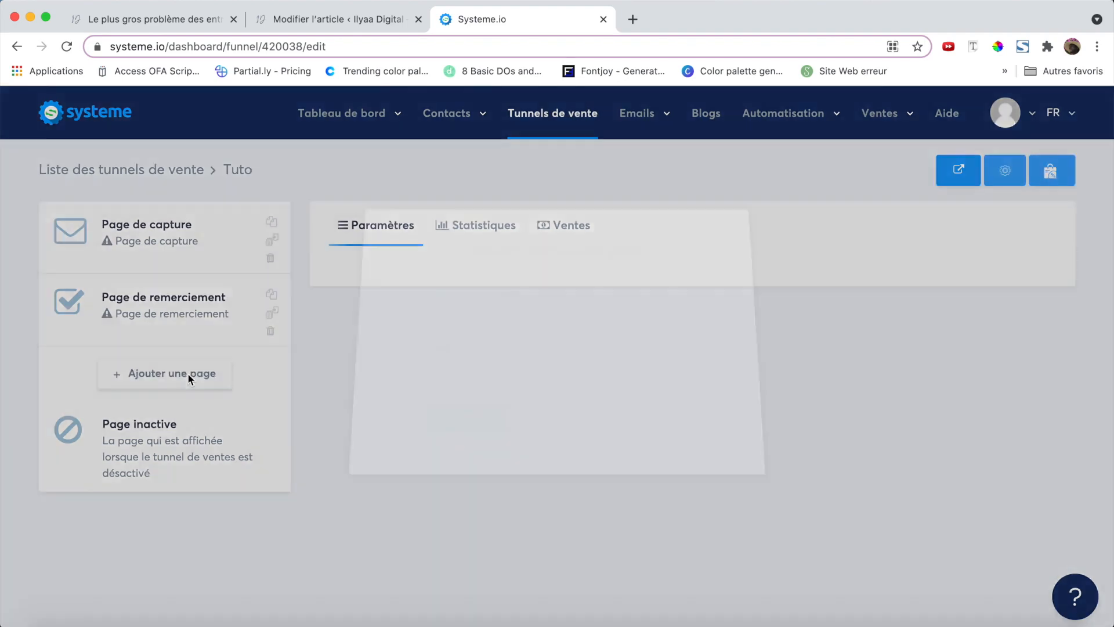
{"action": "left_click", "coordinate": [453, 392]}
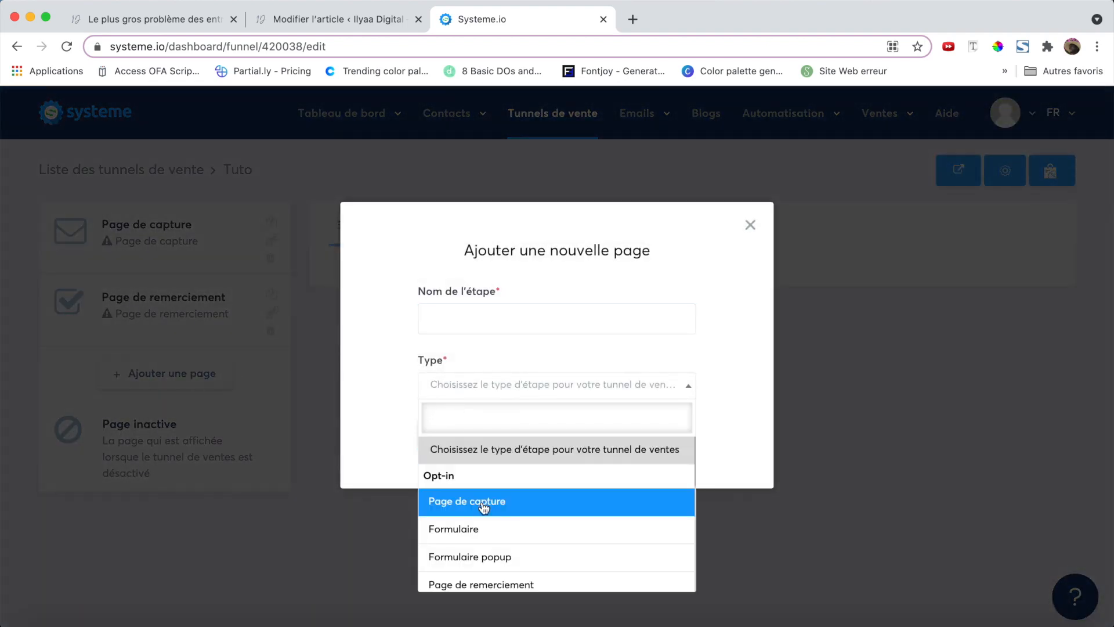
{"action": "scroll", "coordinate": [485, 504], "scroll_direction": "down", "scroll_amount": 1}
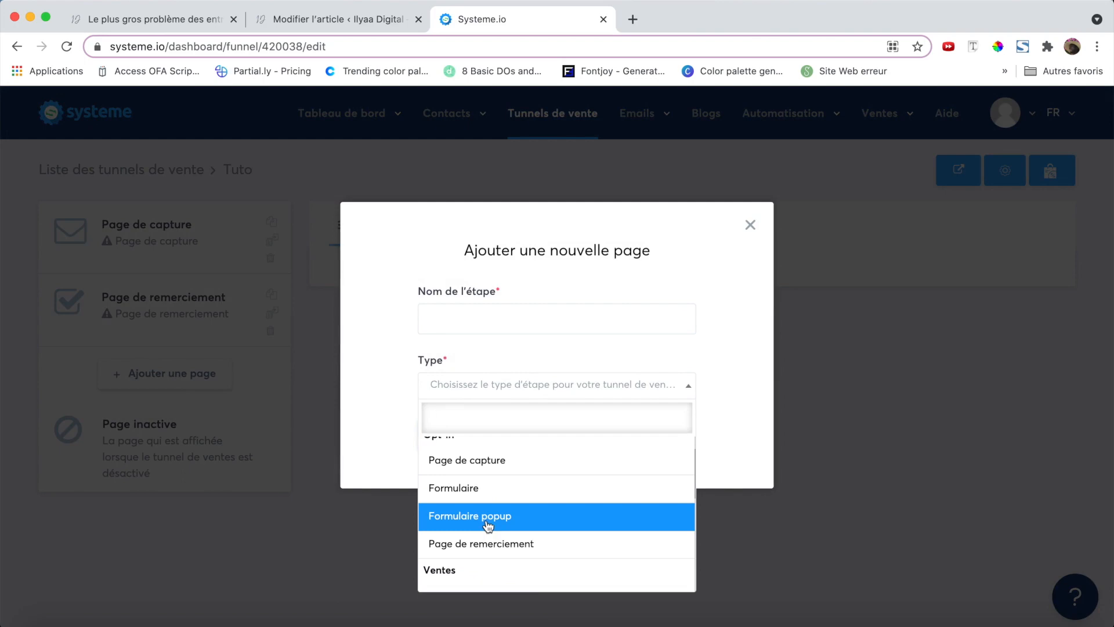
{"action": "left_click", "coordinate": [488, 526]}
{"action": "left_click", "coordinate": [461, 321]}
{"action": "type", "text": "test"}
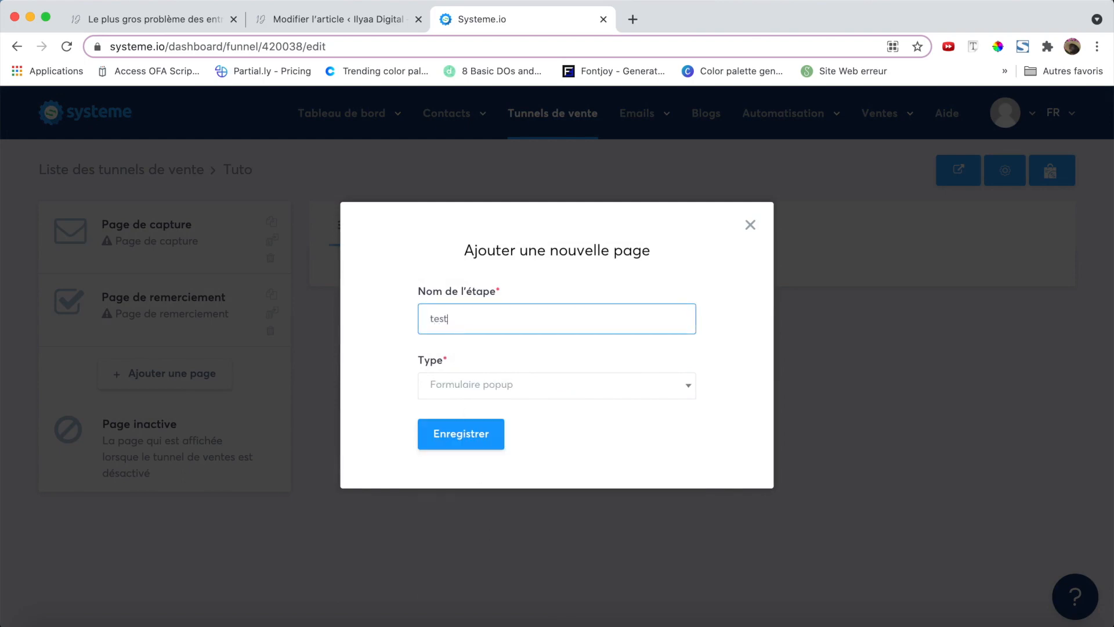
{"action": "left_click", "coordinate": [466, 429]}
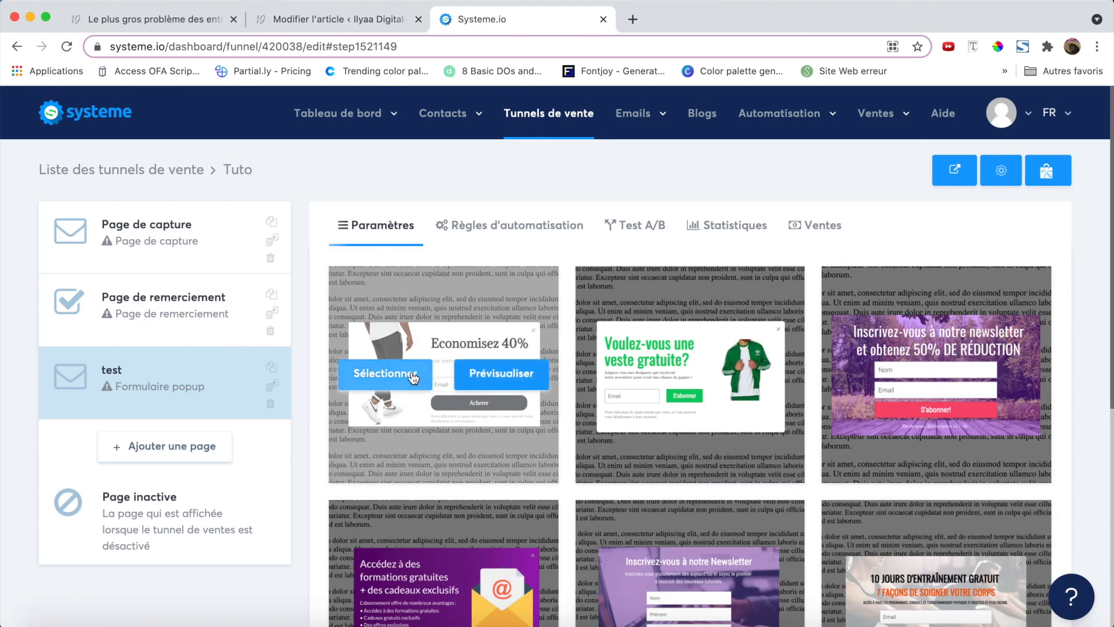
Step: Choose the "Economisez 40%" popup template for the test step and open it in the page editor
{"action": "left_click", "coordinate": [413, 378]}
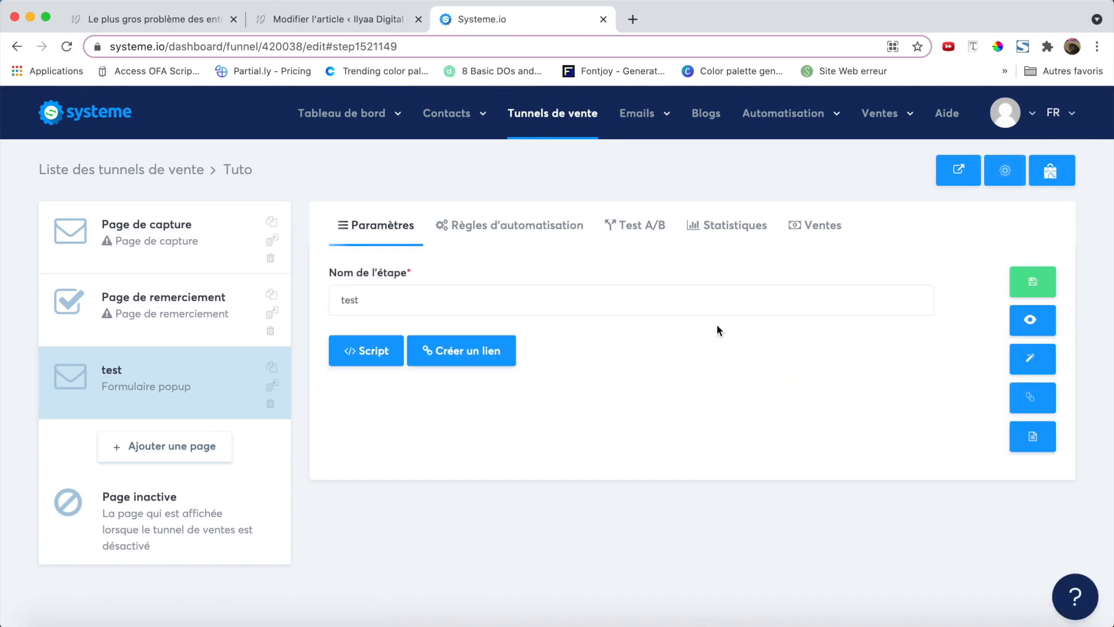
{"action": "left_click", "coordinate": [1042, 370]}
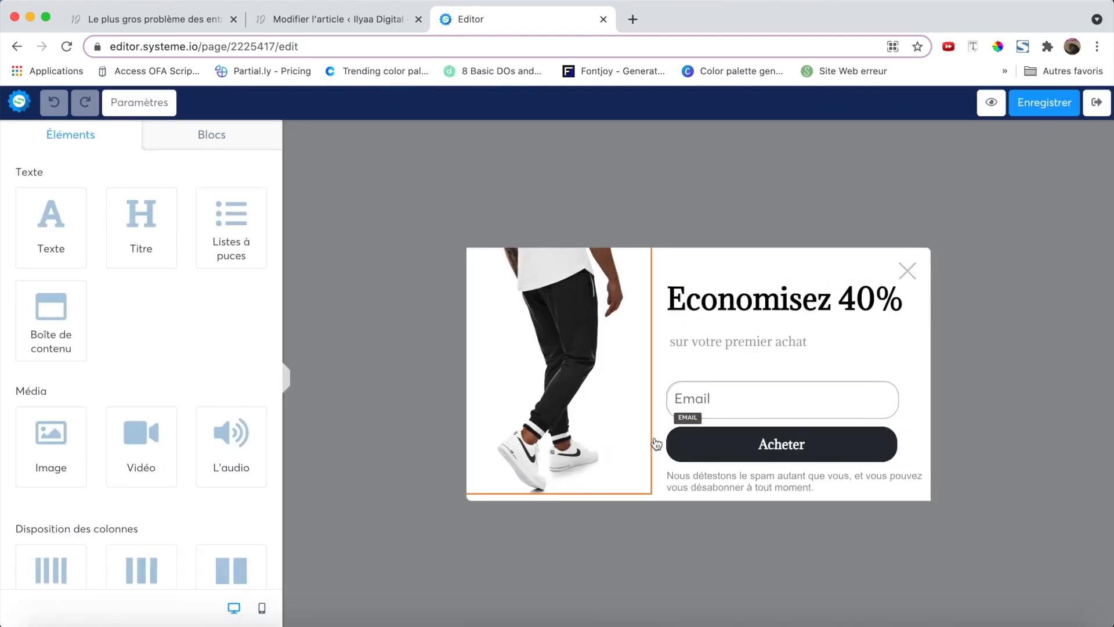
Step: Check the Acheter button's redirect options after sign-up, then save the popup and exit the editor
{"action": "left_click", "coordinate": [688, 459]}
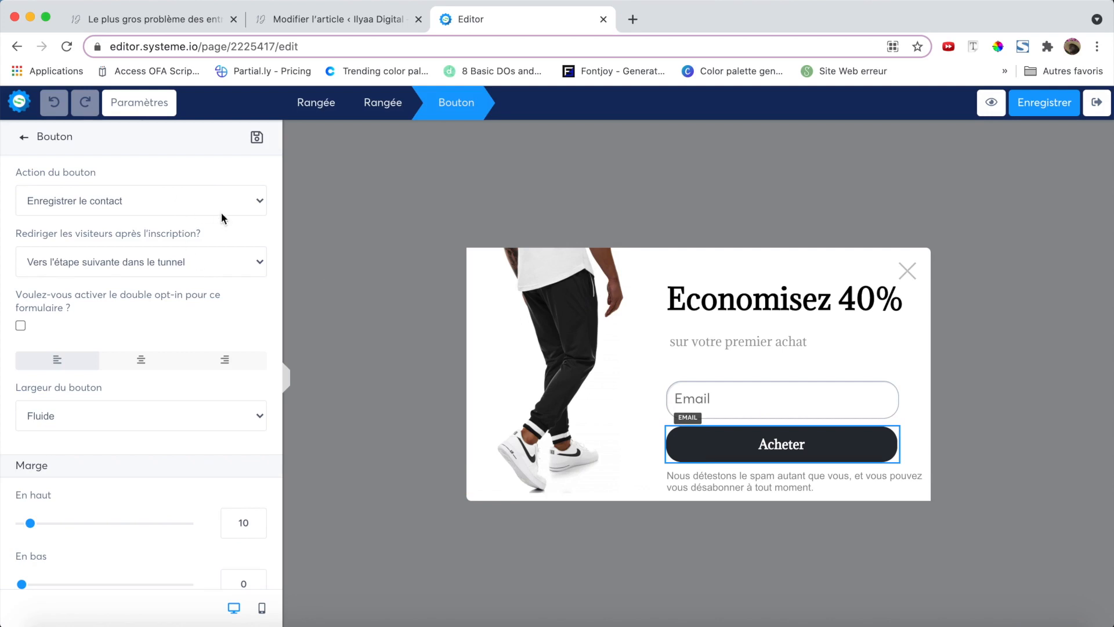
{"action": "left_click", "coordinate": [226, 272]}
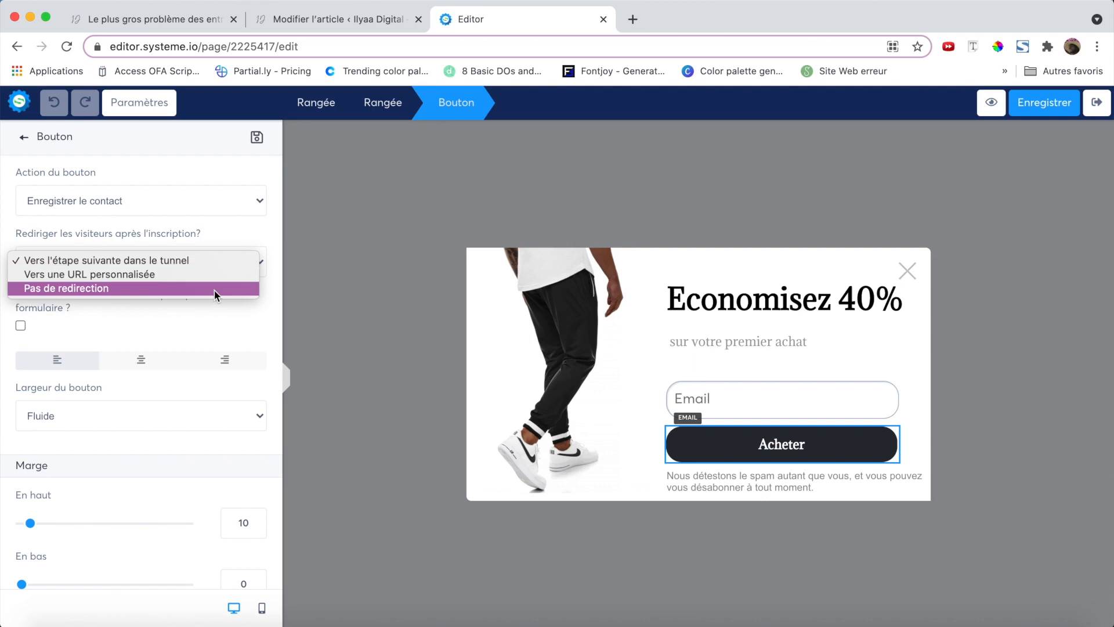
{"action": "left_click", "coordinate": [235, 322]}
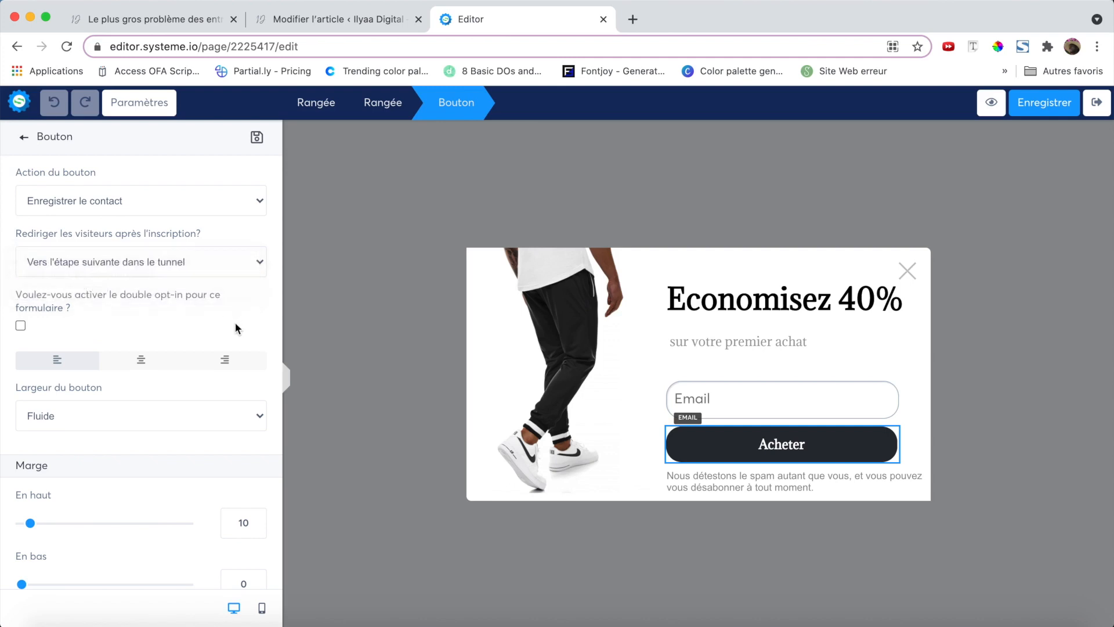
{"action": "left_click", "coordinate": [1051, 114]}
{"action": "left_click", "coordinate": [1093, 111]}
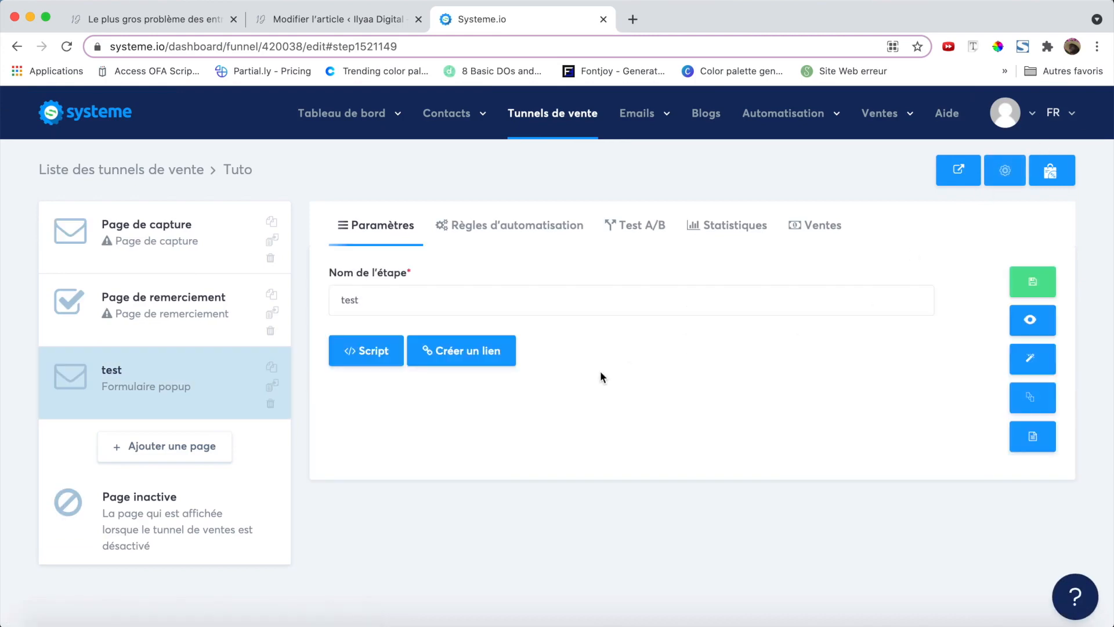
Step: Create a link that opens the popup with the text "Téléchargez maintenant" and copy its script to the clipboard
{"action": "left_click", "coordinate": [474, 356]}
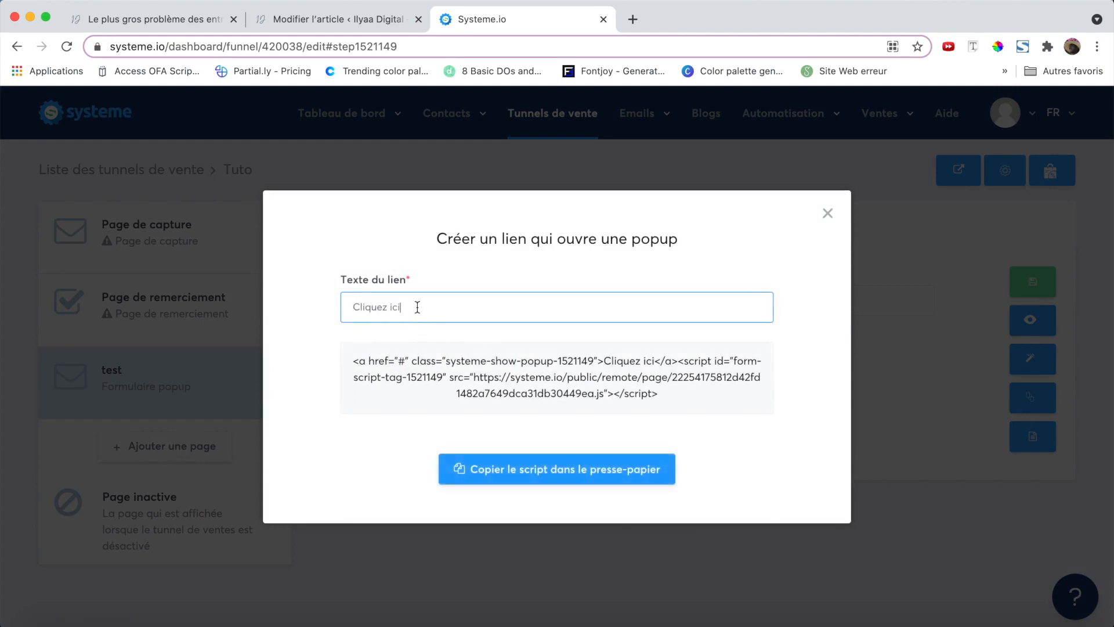
{"action": "triple_click", "coordinate": [418, 308]}
{"action": "type", "text": "T"}
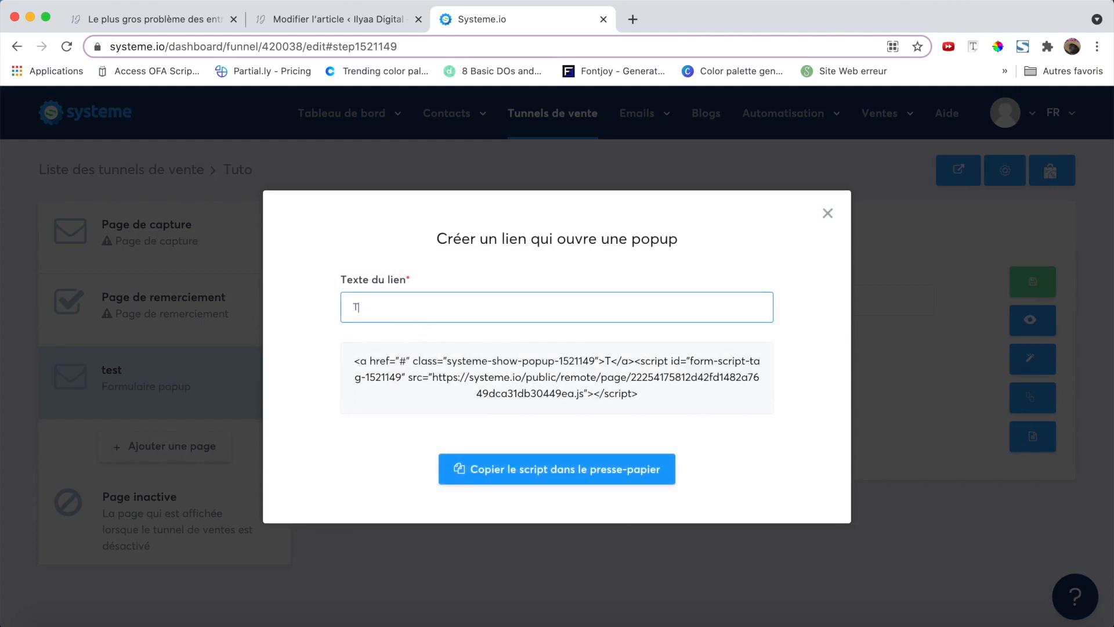
{"action": "type", "text": "éléchargez main"}
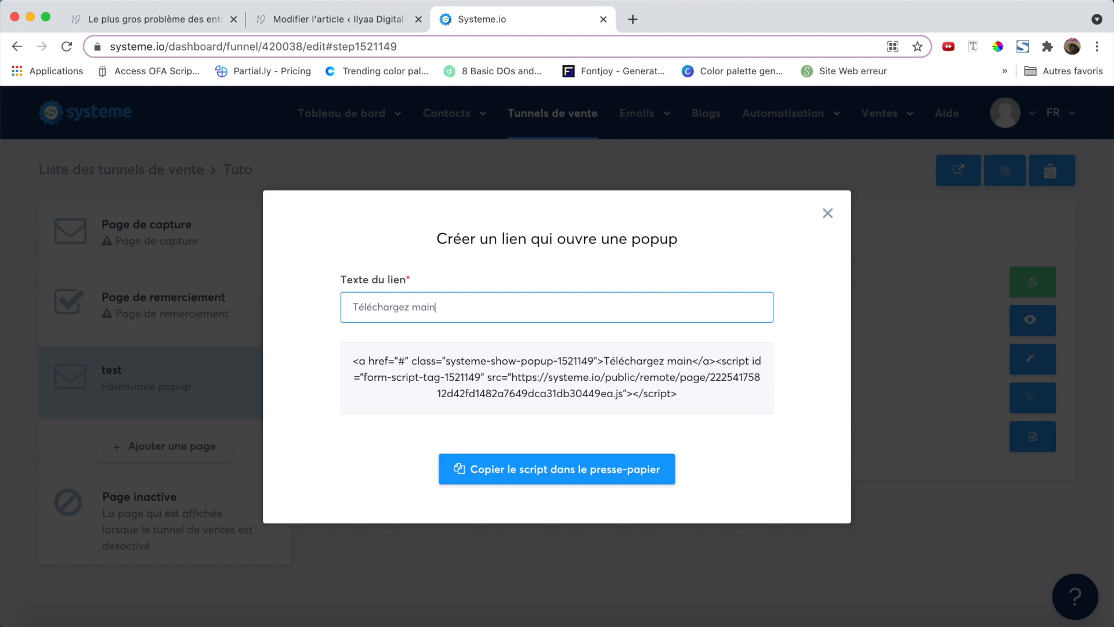
{"action": "type", "text": "tenant"}
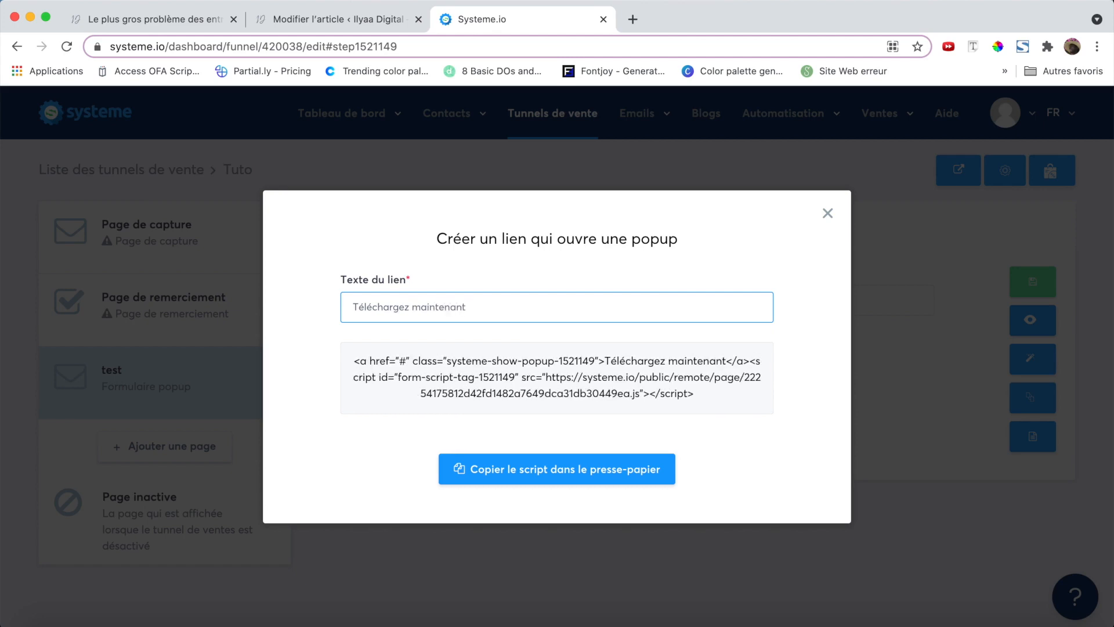
{"action": "left_click", "coordinate": [484, 377]}
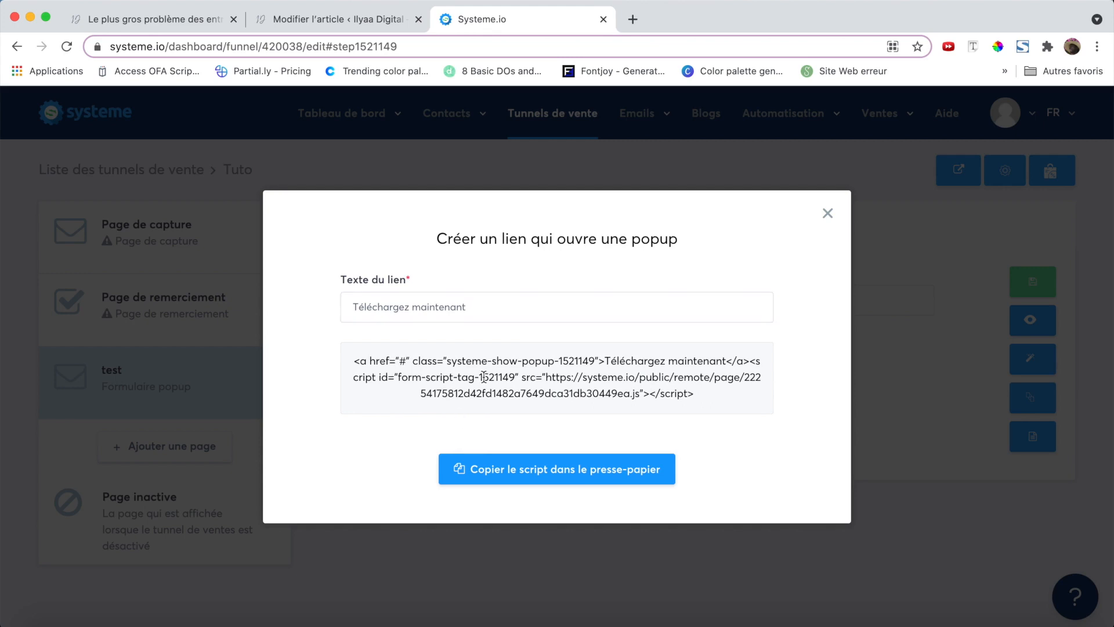
{"action": "left_click", "coordinate": [540, 469]}
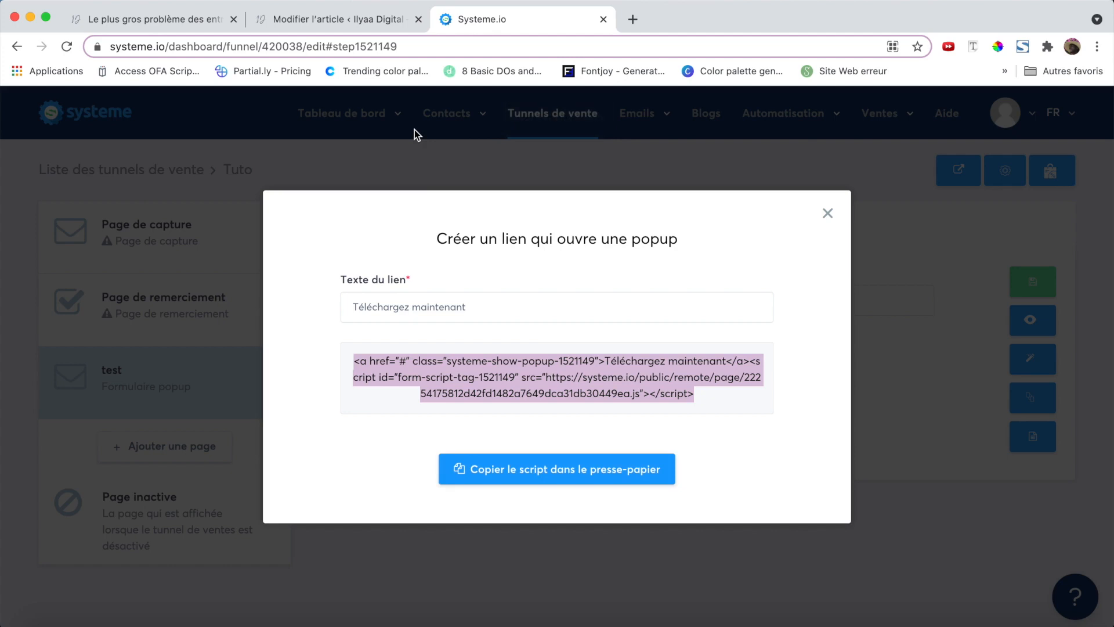
Step: Switch to the WordPress article editor, add a Disposition Divi block below the existing script block and start building a new layout
{"action": "left_click", "coordinate": [367, 26]}
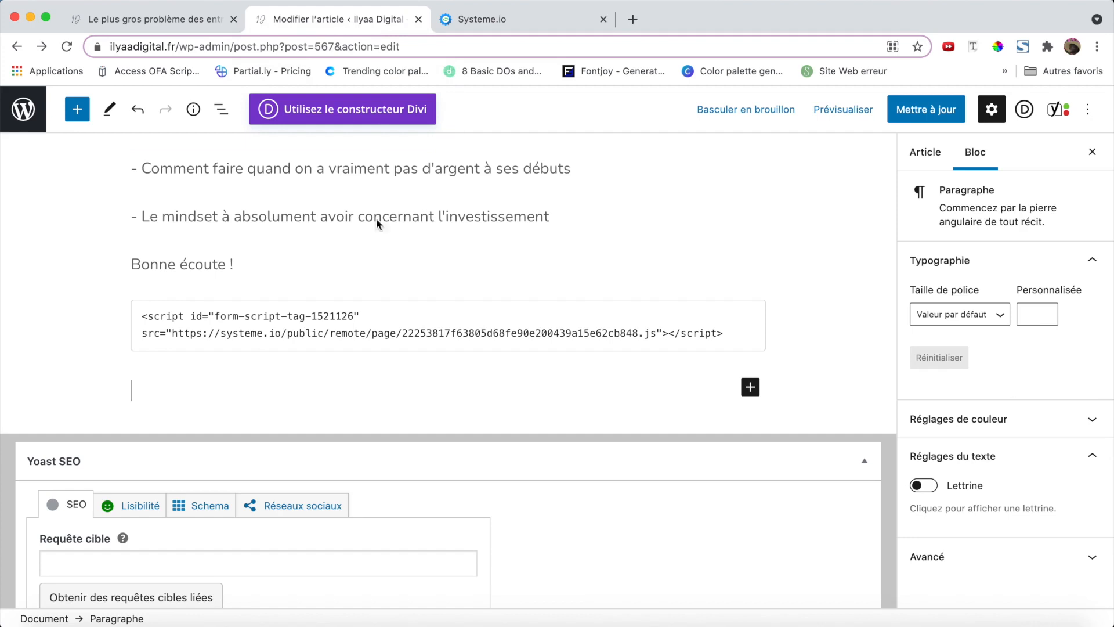
{"action": "scroll", "coordinate": [399, 293], "scroll_direction": "down", "scroll_amount": 1}
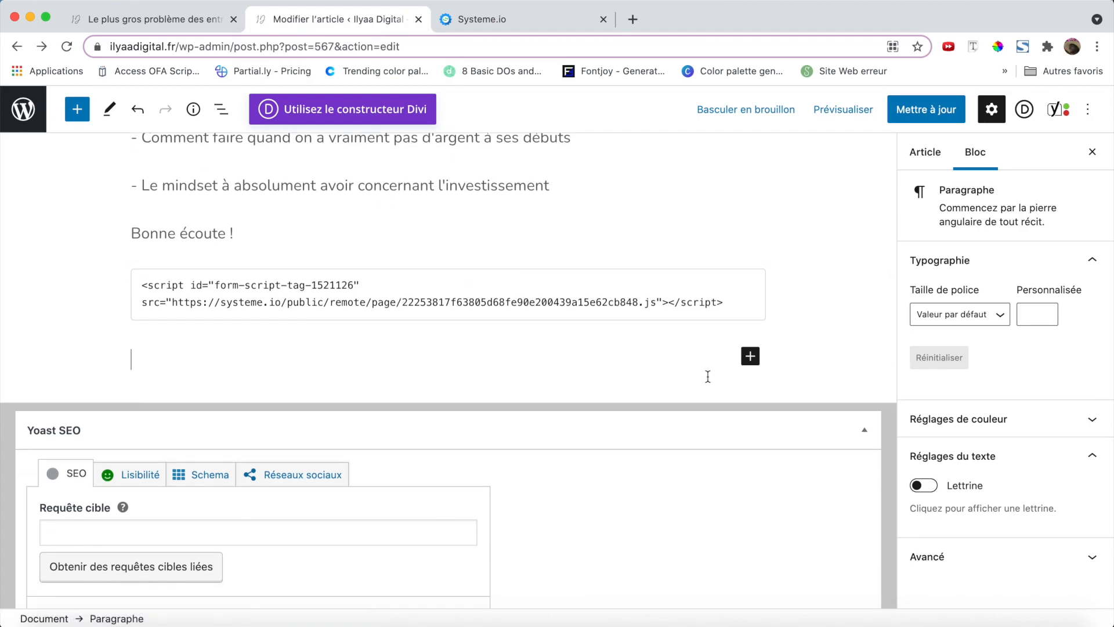
{"action": "left_click", "coordinate": [748, 359]}
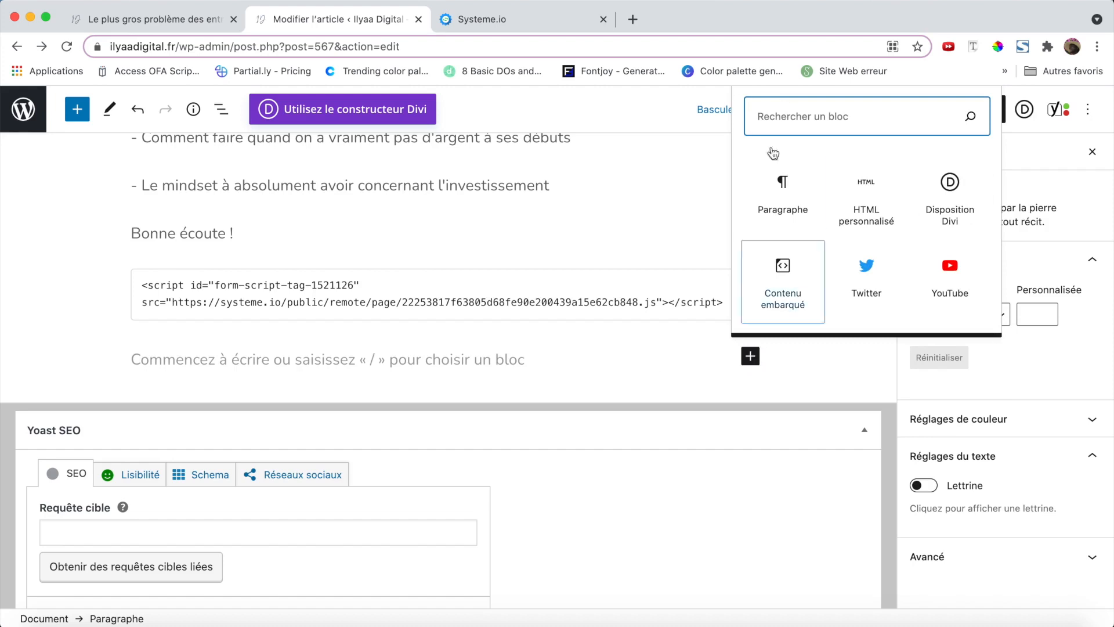
{"action": "type", "text": "divi"}
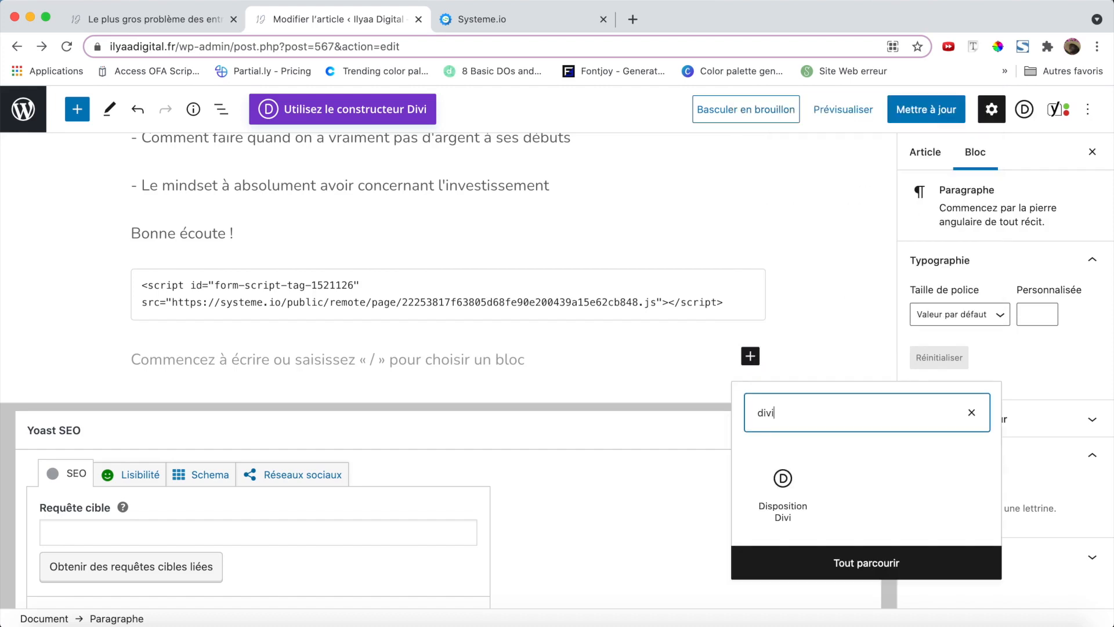
{"action": "left_click", "coordinate": [789, 511]}
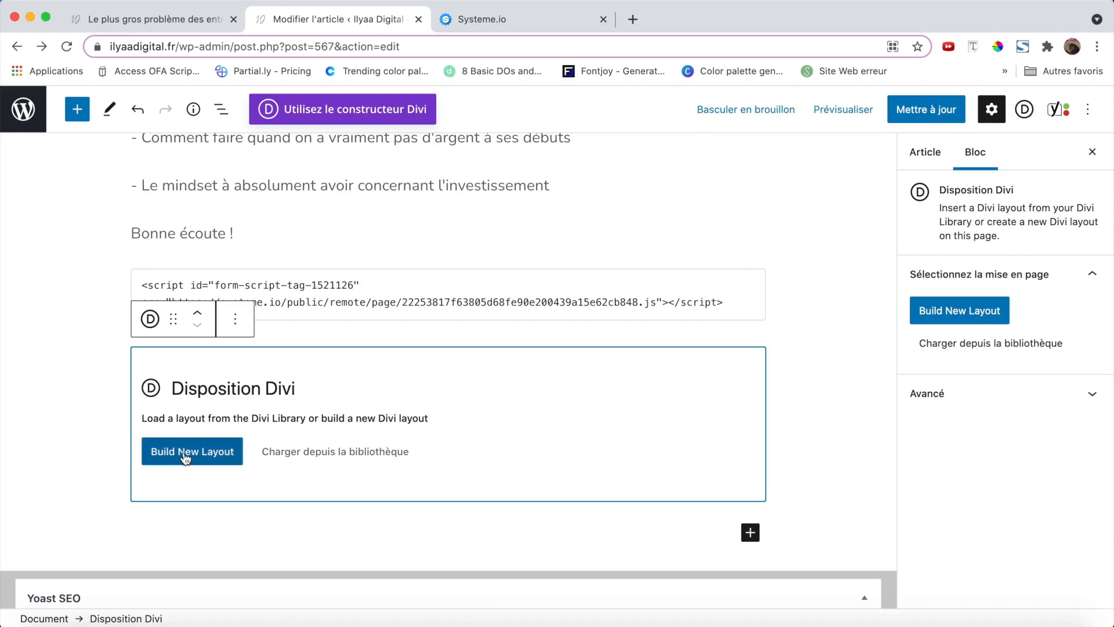
{"action": "left_click", "coordinate": [185, 457]}
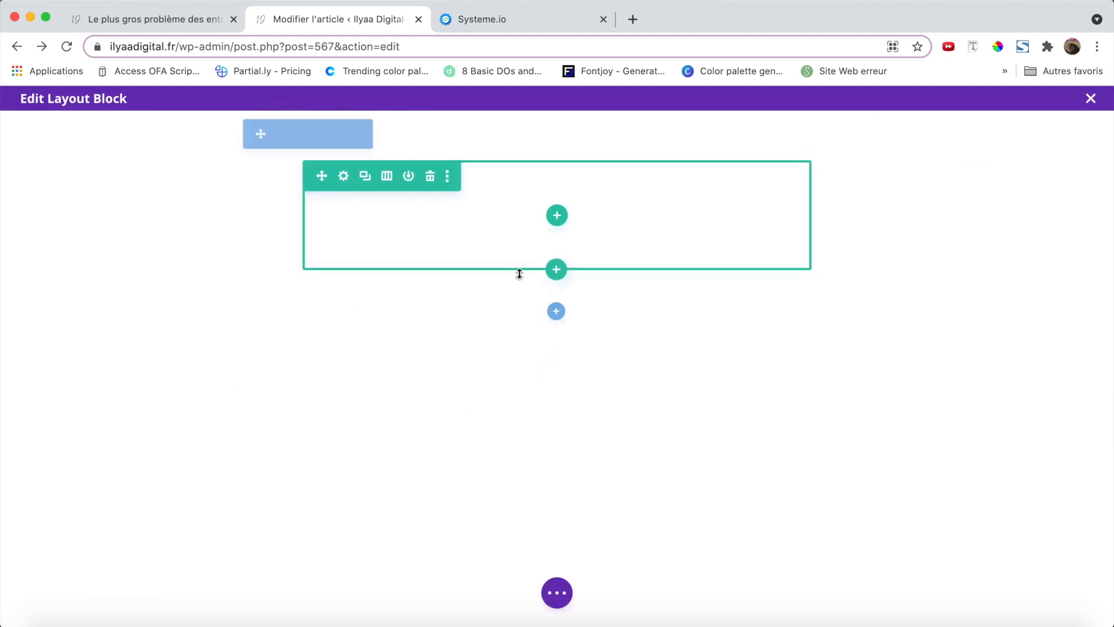
Step: Insert a one-column row with a Code module and paste the copied popup link script into its code field
{"action": "left_click", "coordinate": [559, 219]}
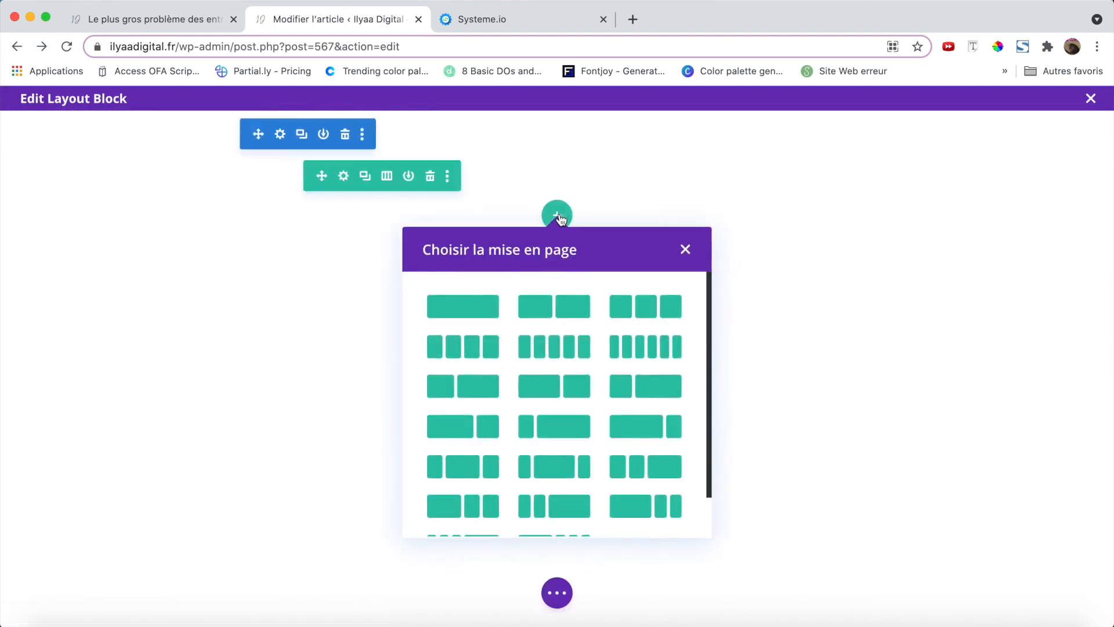
{"action": "left_click", "coordinate": [471, 315]}
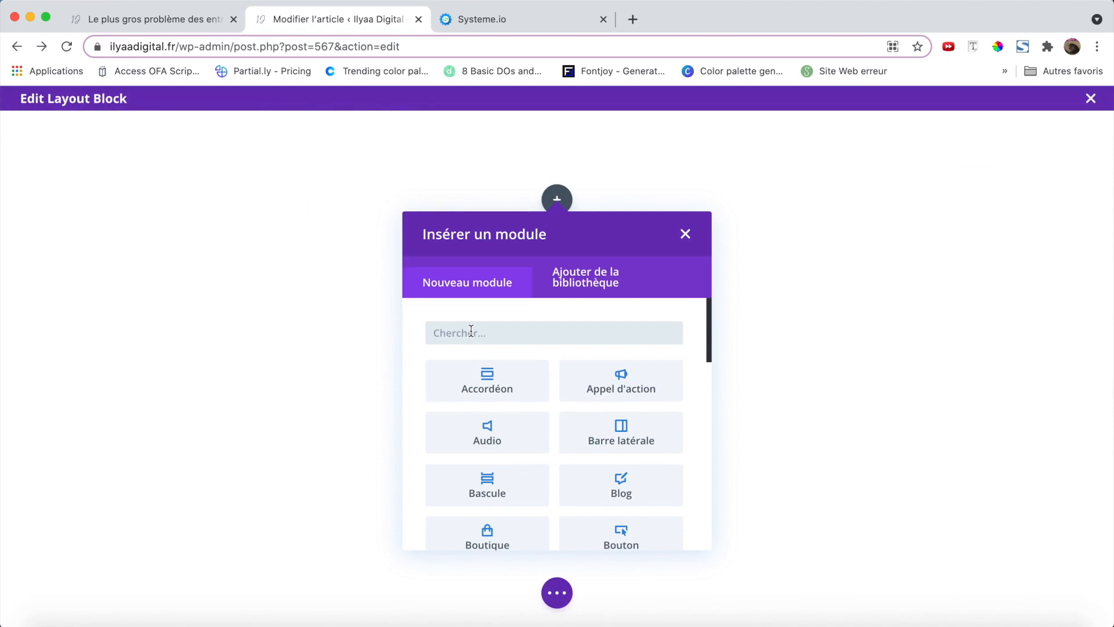
{"action": "type", "text": "code"}
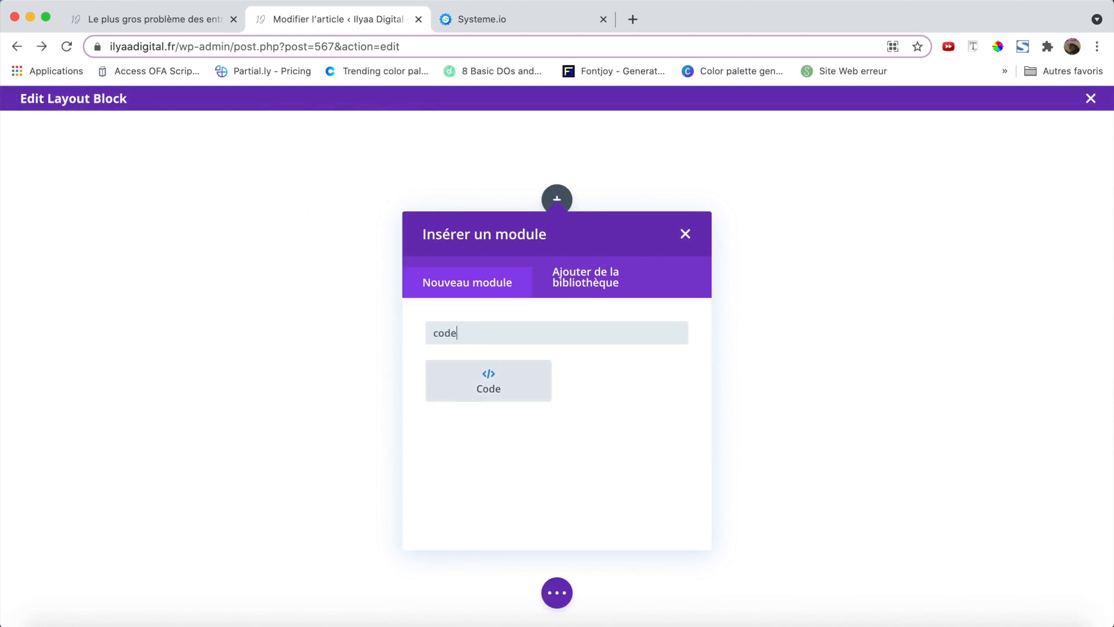
{"action": "left_click", "coordinate": [450, 397]}
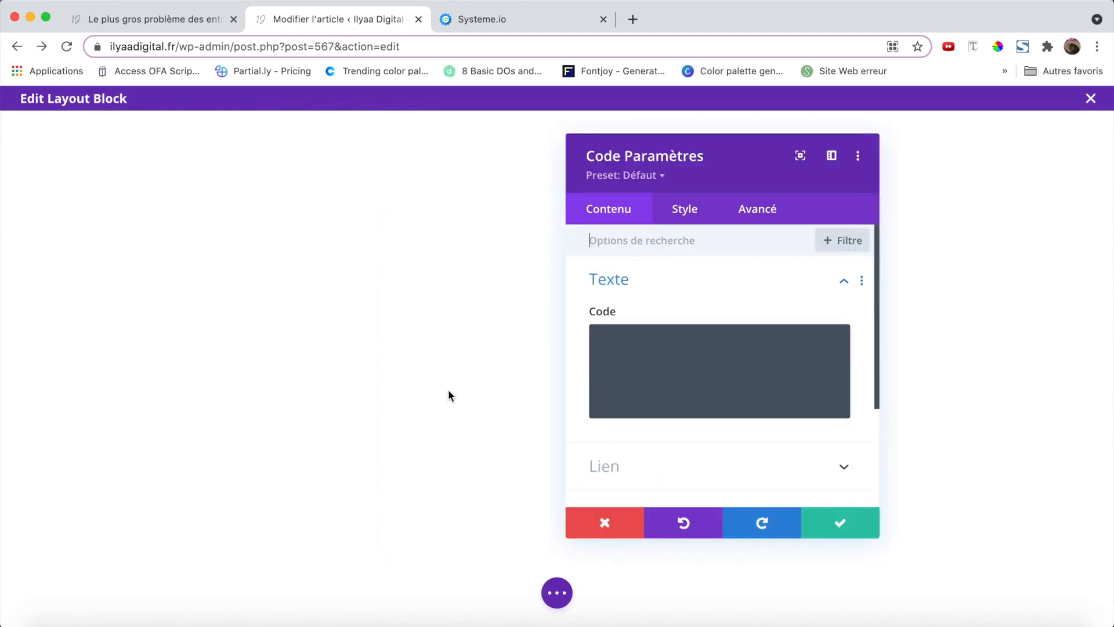
{"action": "left_click", "coordinate": [646, 347]}
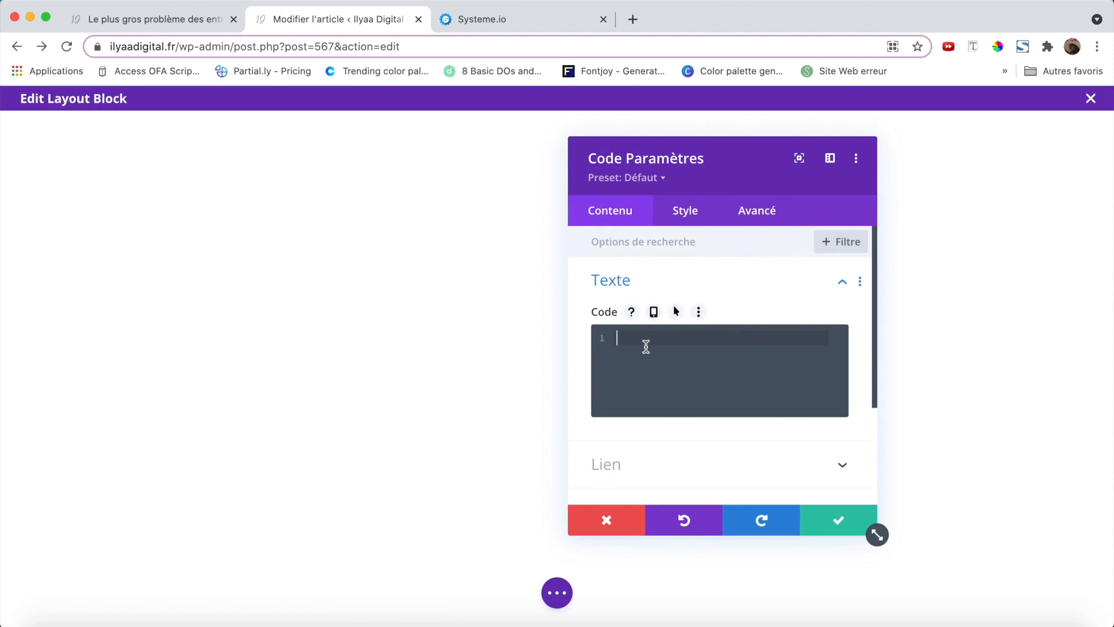
{"action": "key", "text": "super+v"}
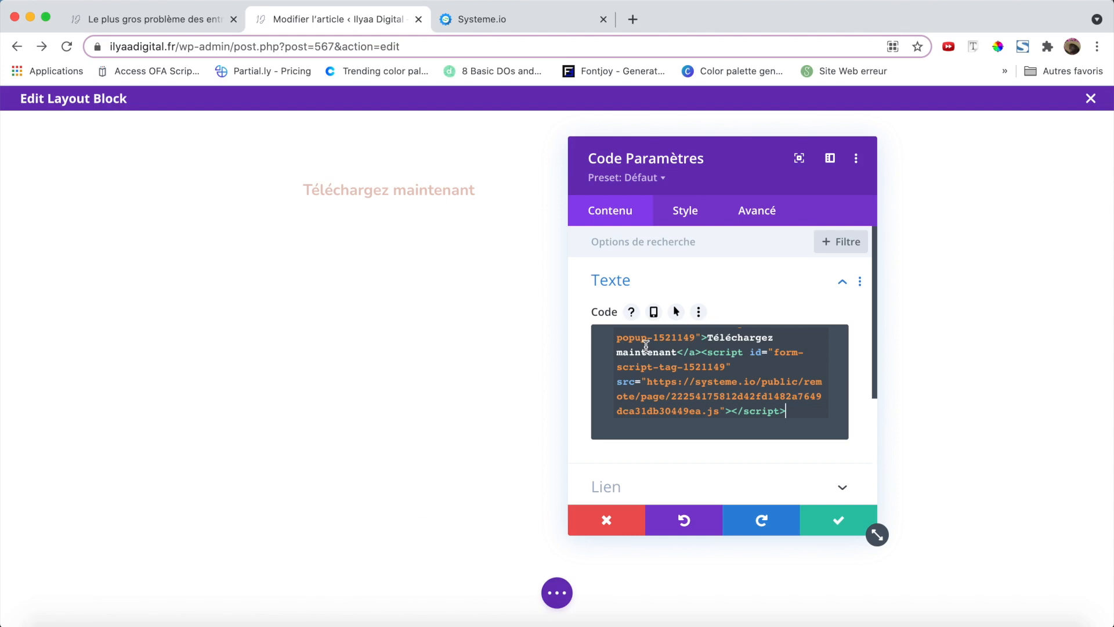
Step: Set the Code module's background colour to the dark navy swatch
{"action": "scroll", "coordinate": [672, 443], "scroll_direction": "down", "scroll_amount": 5}
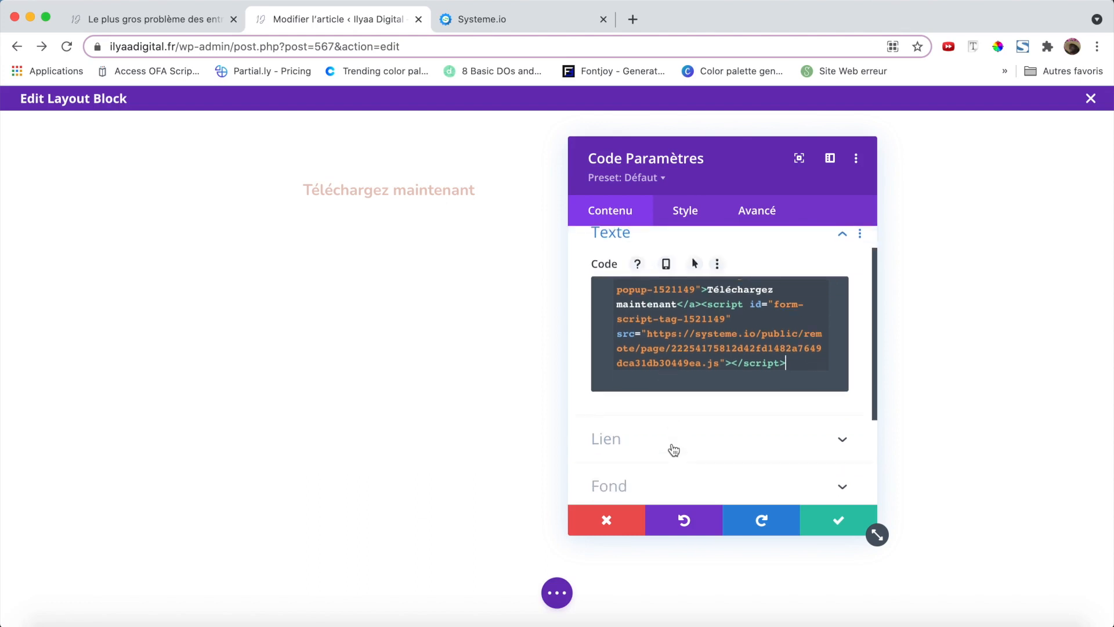
{"action": "left_click", "coordinate": [670, 366]}
{"action": "scroll", "coordinate": [667, 369], "scroll_direction": "down", "scroll_amount": 3}
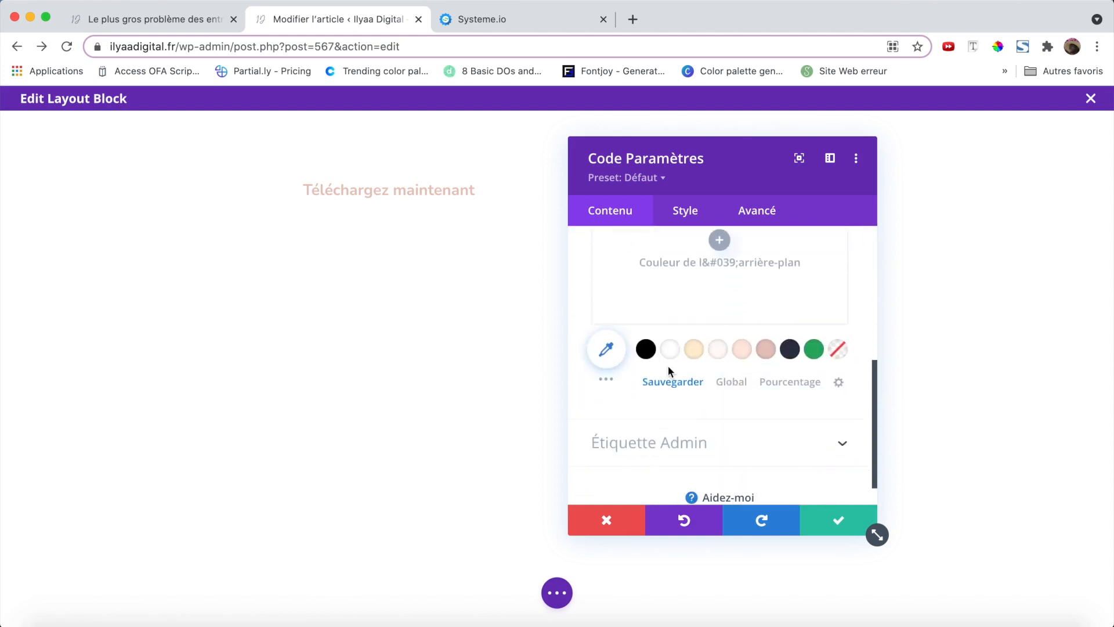
{"action": "left_click", "coordinate": [792, 351]}
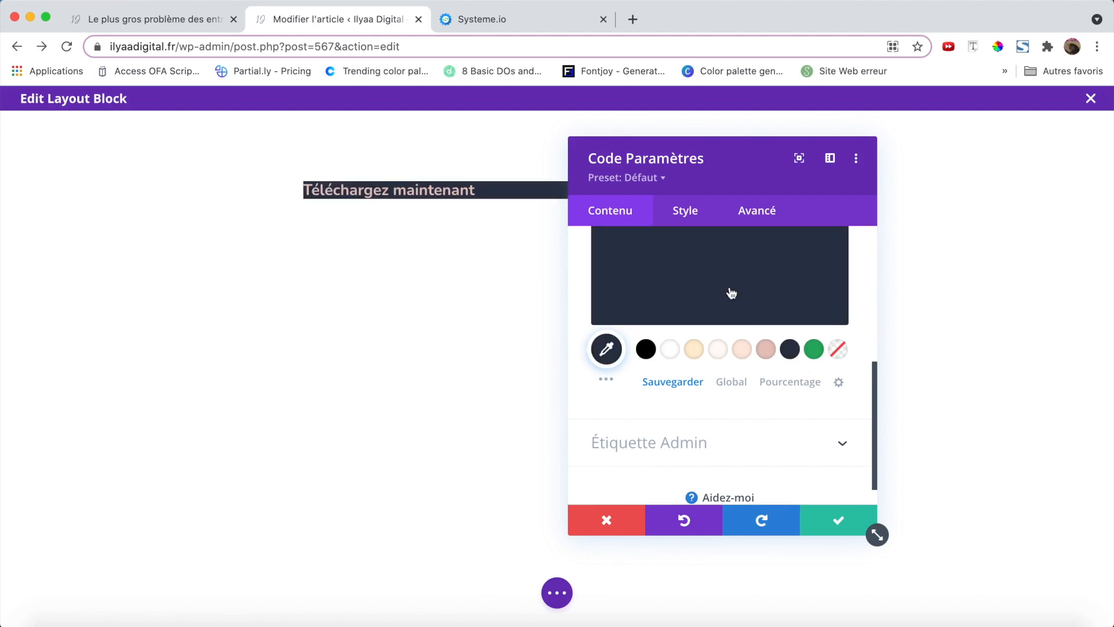
Step: Centre the text alignment of the Code module in its style settings
{"action": "left_click", "coordinate": [685, 212]}
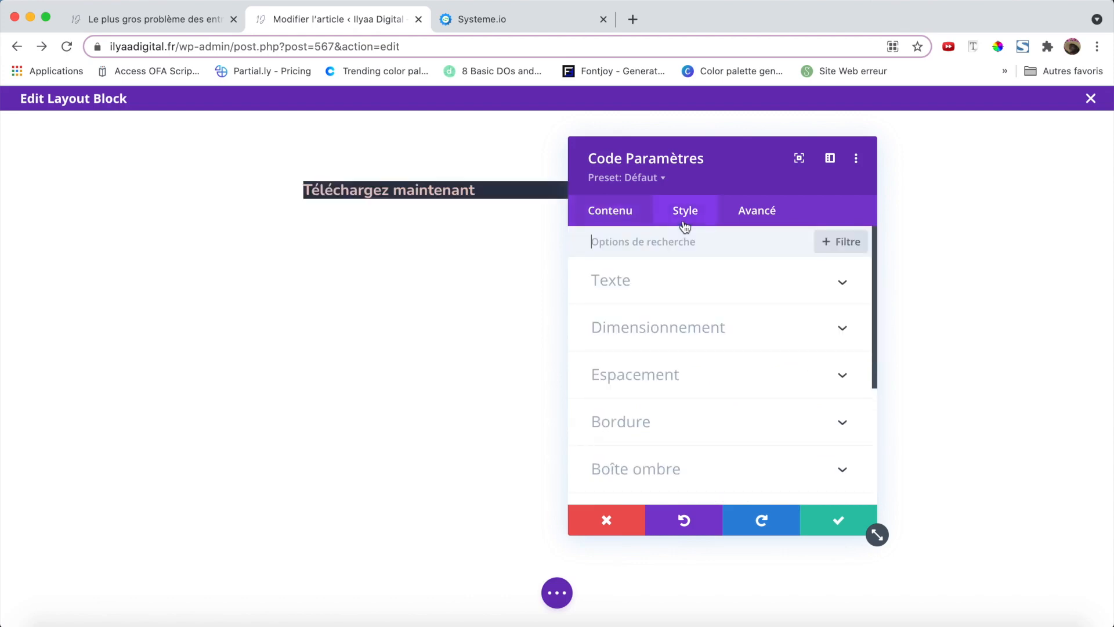
{"action": "left_click", "coordinate": [673, 289]}
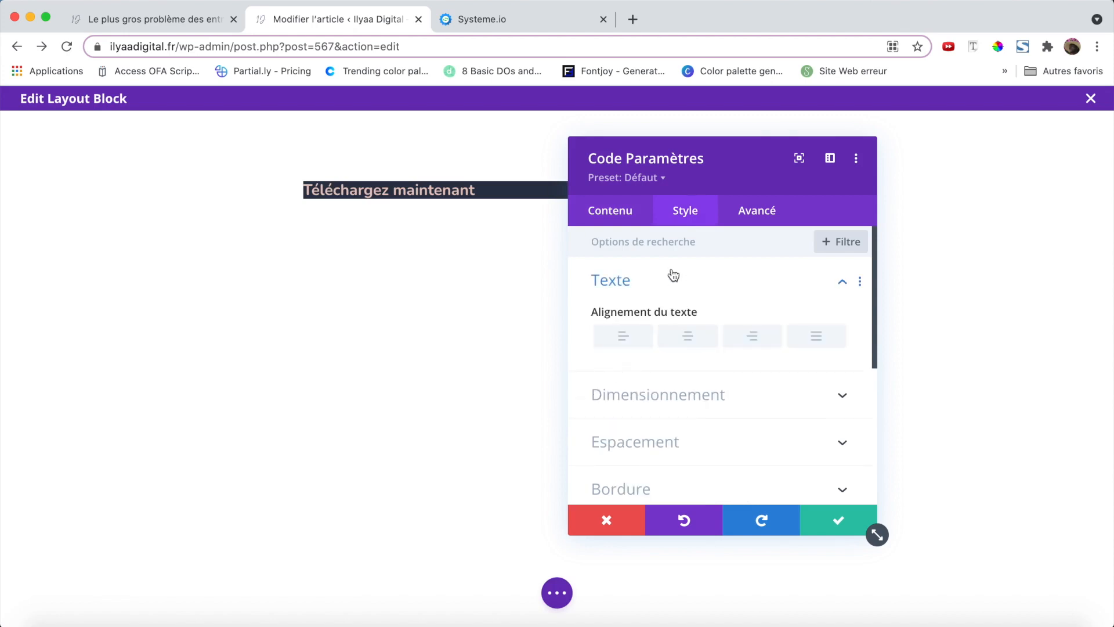
{"action": "left_click_drag", "start_coordinate": [696, 162], "coordinate": [809, 156]}
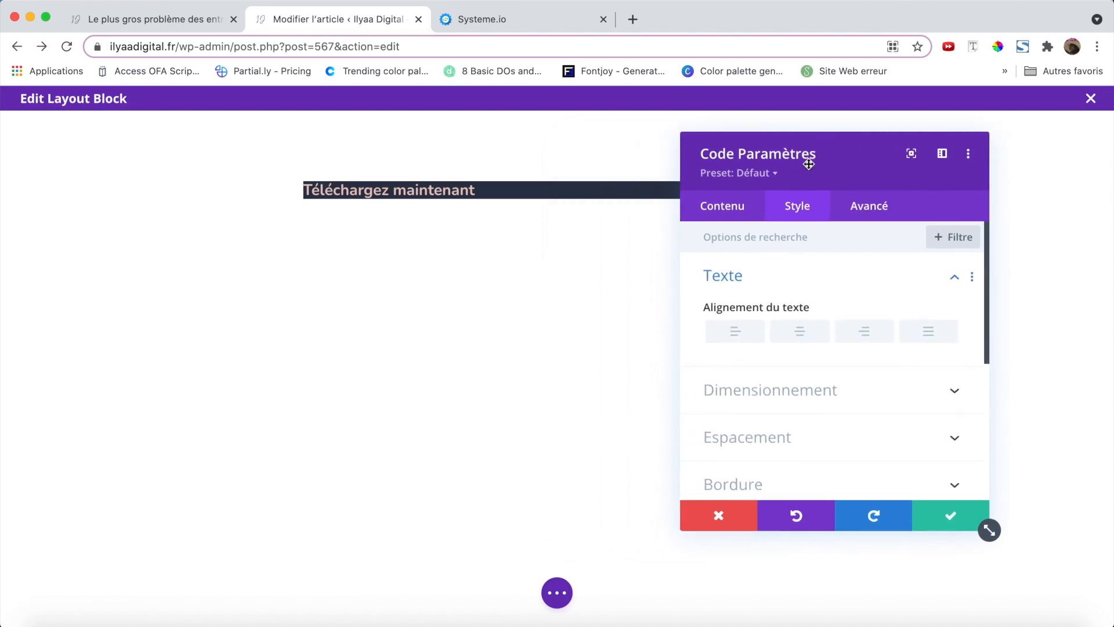
{"action": "left_click", "coordinate": [795, 330]}
{"action": "left_click", "coordinate": [778, 279]}
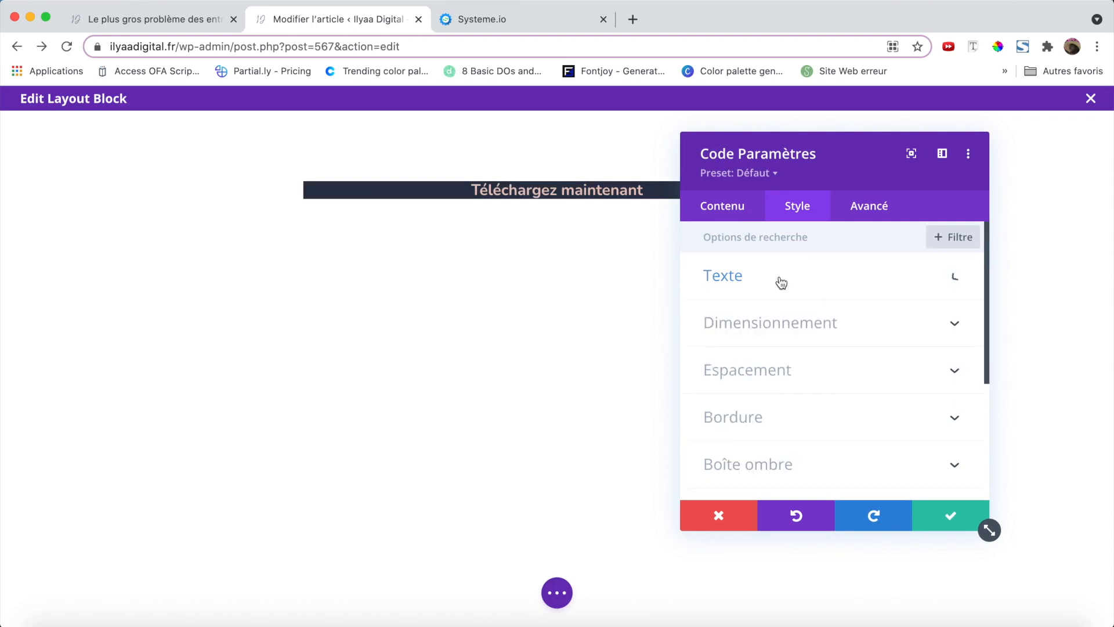
Step: Set the Code module's width to 50% and centre the module's alignment in the row
{"action": "left_click", "coordinate": [785, 326]}
{"action": "left_click_drag", "start_coordinate": [816, 156], "coordinate": [916, 224]}
{"action": "left_click_drag", "start_coordinate": [963, 371], "coordinate": [888, 372]}
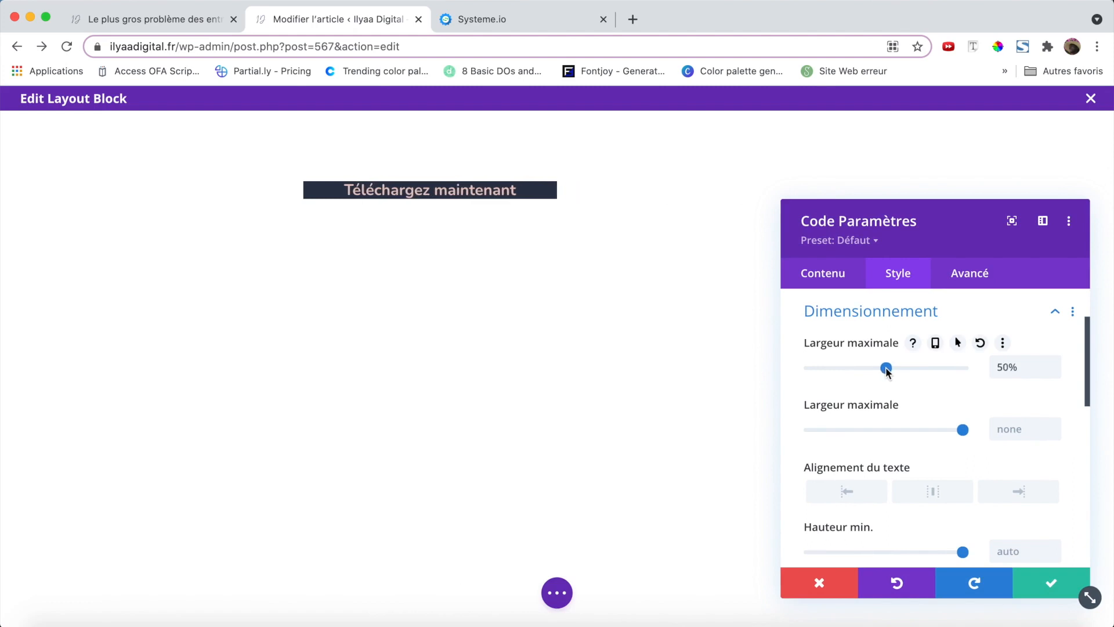
{"action": "left_click_drag", "start_coordinate": [958, 246], "coordinate": [929, 195]}
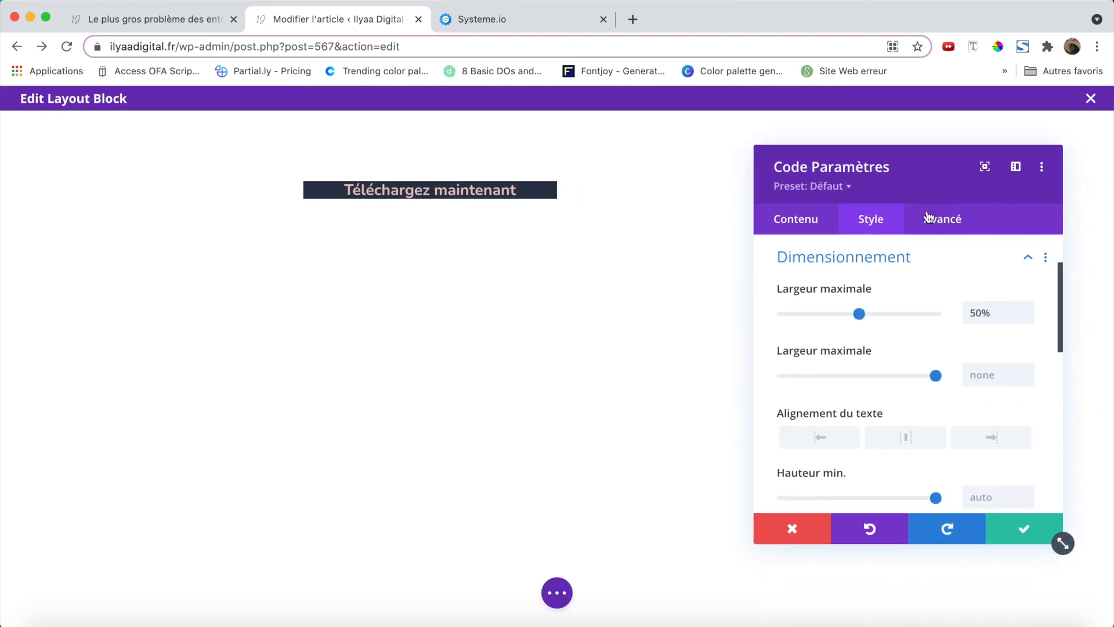
{"action": "left_click", "coordinate": [904, 443]}
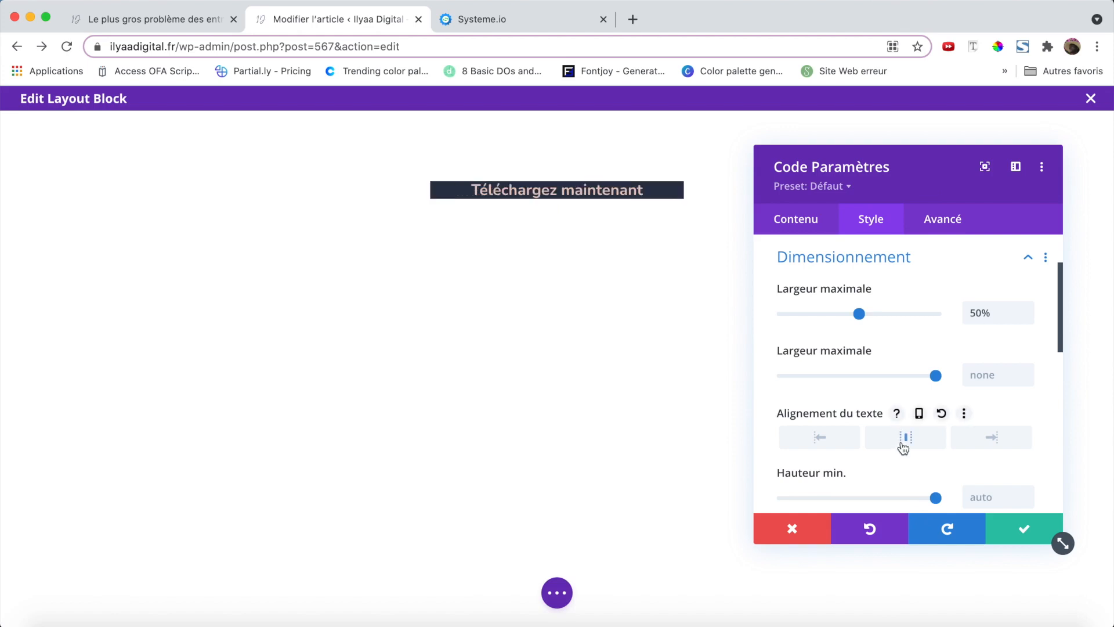
Step: Set the Code module's inner margin (Marge interne) to 20px on all four sides and save the module settings
{"action": "scroll", "coordinate": [915, 415], "scroll_direction": "down", "scroll_amount": 4}
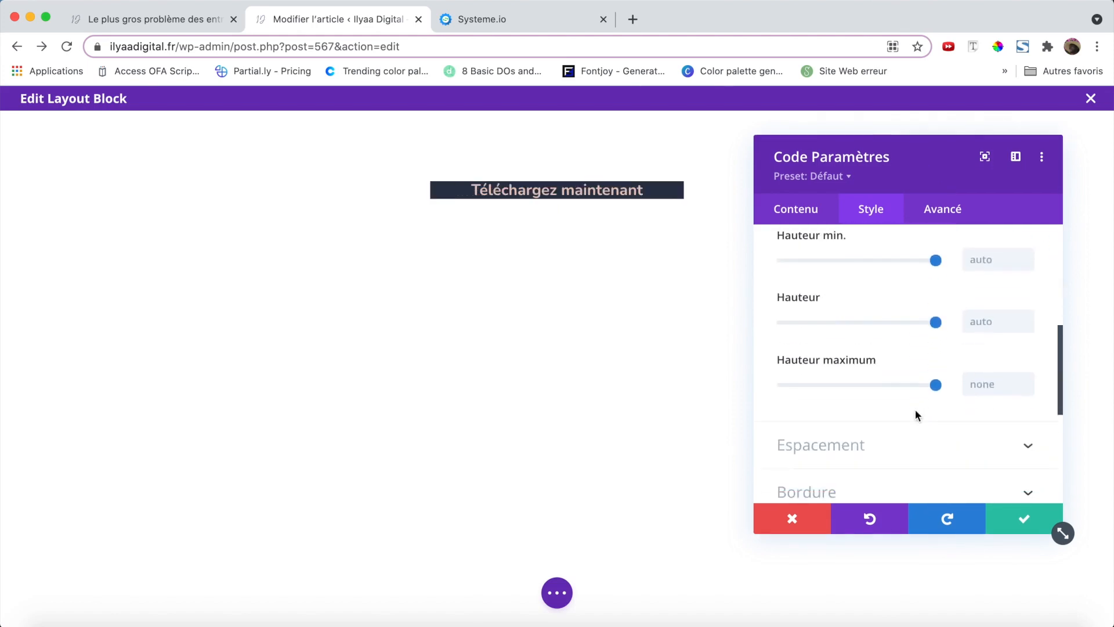
{"action": "scroll", "coordinate": [915, 414], "scroll_direction": "down", "scroll_amount": 2}
{"action": "left_click", "coordinate": [907, 344]}
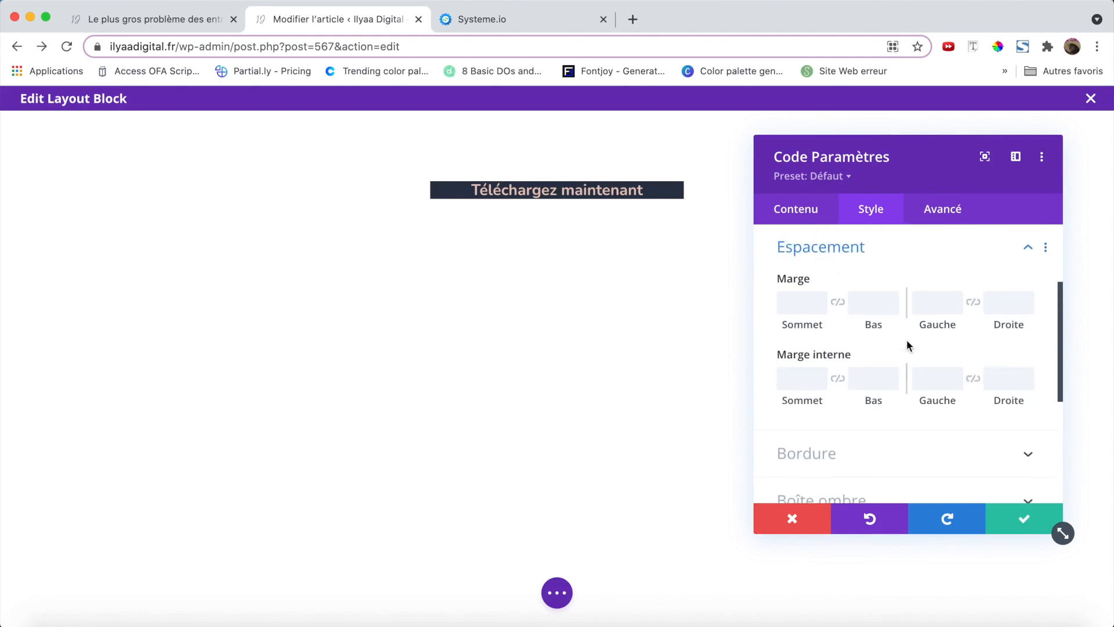
{"action": "scroll", "coordinate": [900, 344], "scroll_direction": "down", "scroll_amount": 1}
{"action": "left_click", "coordinate": [793, 351]}
{"action": "type", "text": "20"}
{"action": "left_click", "coordinate": [838, 346]}
{"action": "left_click", "coordinate": [925, 346]}
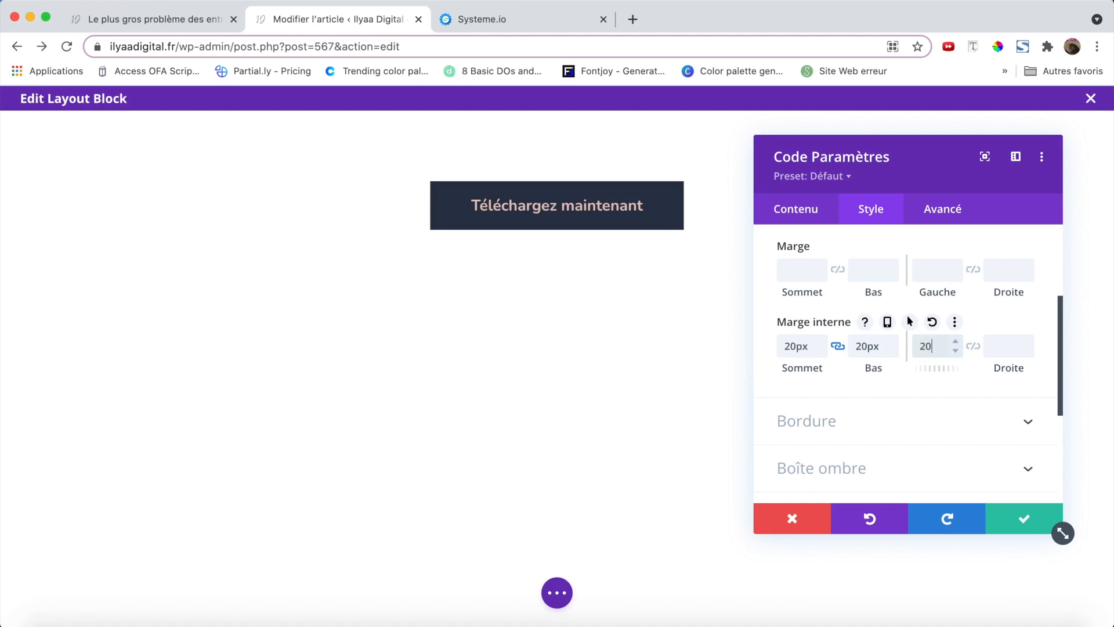
{"action": "type", "text": "20"}
{"action": "left_click", "coordinate": [974, 348]}
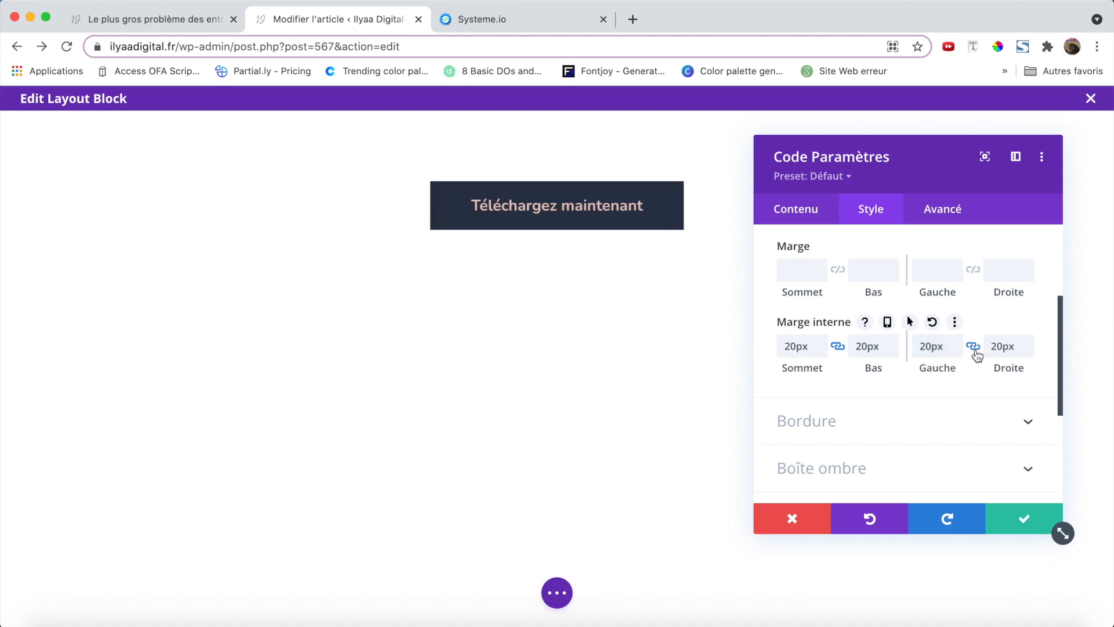
{"action": "scroll", "coordinate": [943, 421], "scroll_direction": "down", "scroll_amount": 1}
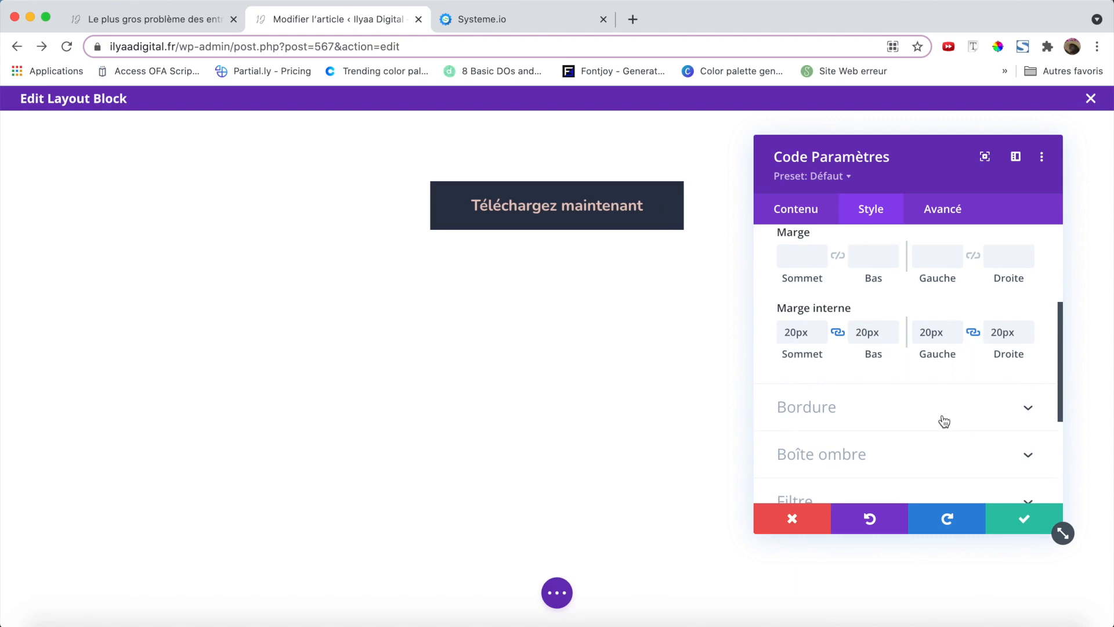
{"action": "left_click", "coordinate": [1012, 523]}
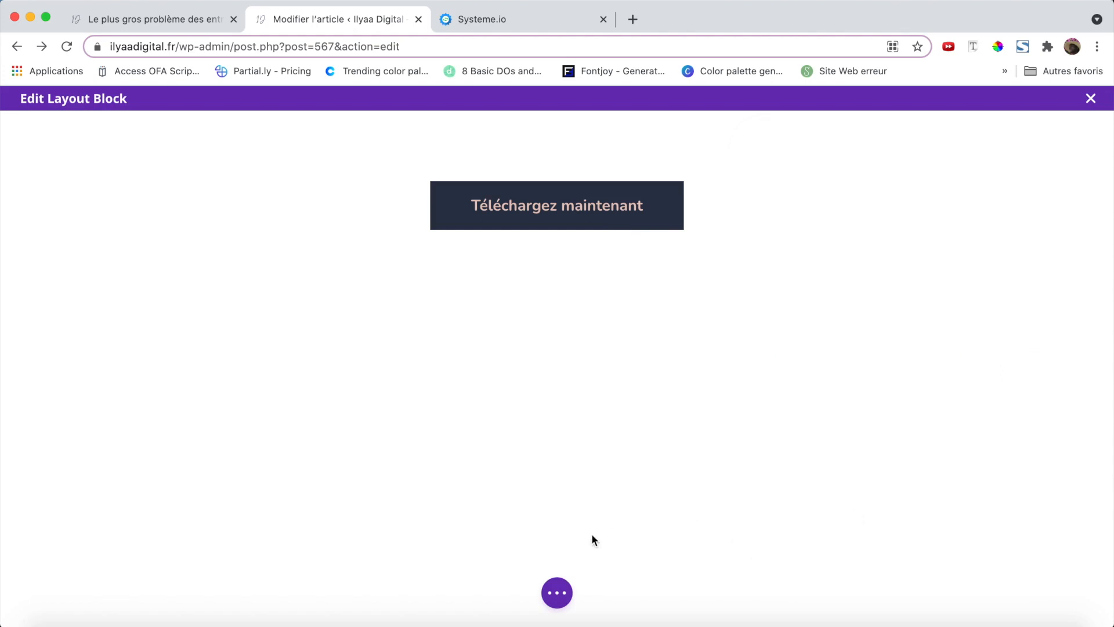
Step: Save the Divi layout back into the article editor and update the published article
{"action": "left_click", "coordinate": [557, 592]}
{"action": "left_click", "coordinate": [986, 602]}
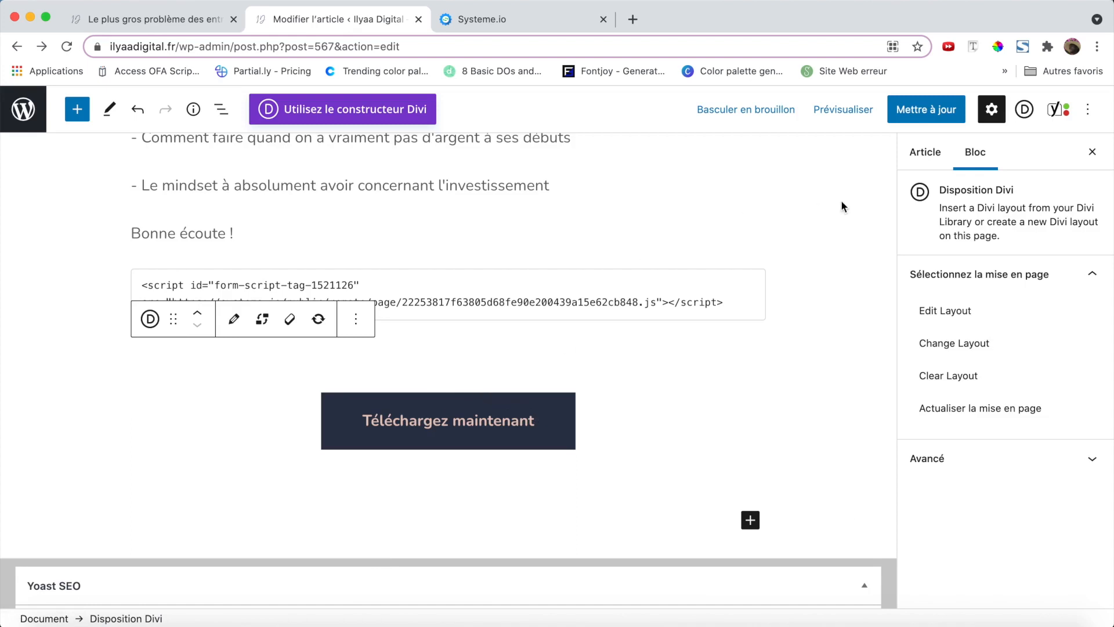
{"action": "left_click", "coordinate": [926, 111]}
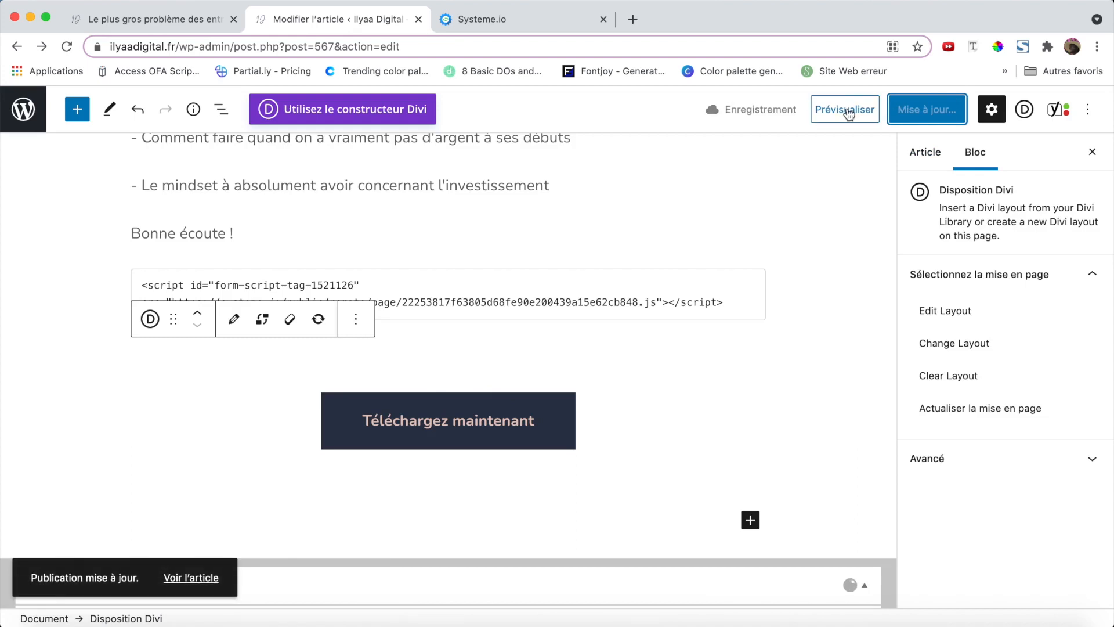
Step: View the published article and test the "Téléchargez maintenant" link below its text to open the popup
{"action": "left_click", "coordinate": [846, 110]}
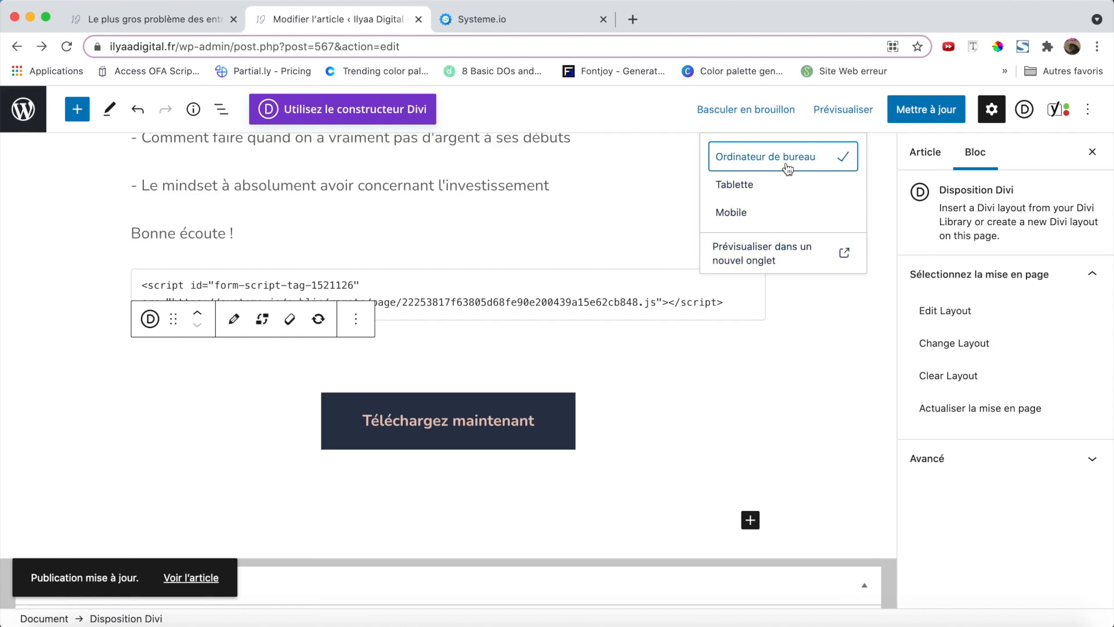
{"action": "left_click", "coordinate": [191, 577]}
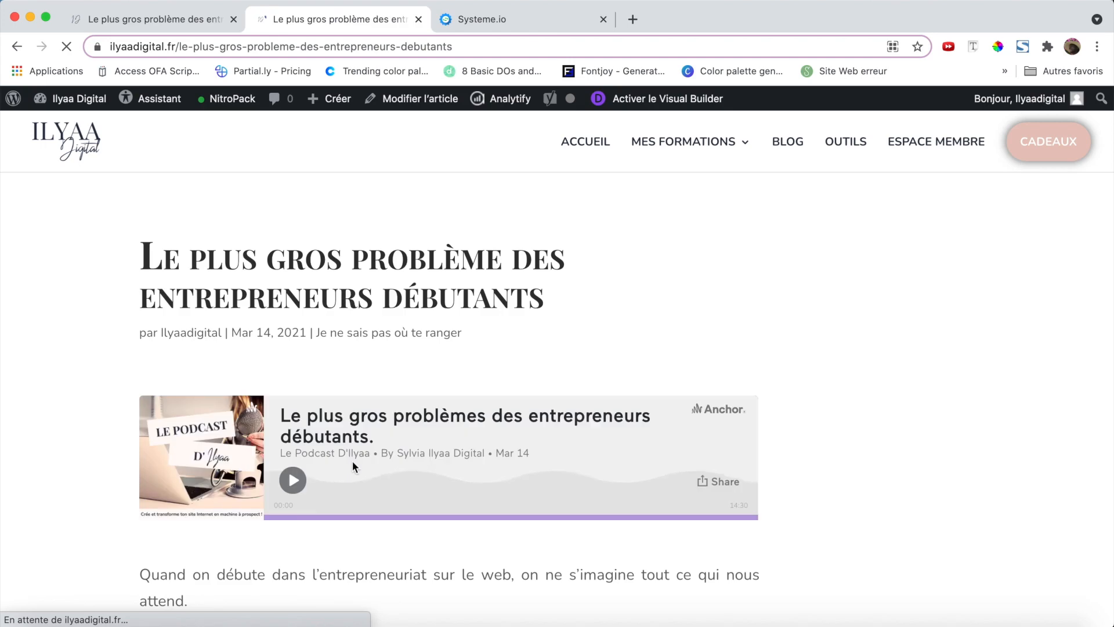
{"action": "scroll", "coordinate": [353, 461], "scroll_direction": "down", "scroll_amount": 6}
{"action": "scroll", "coordinate": [352, 464], "scroll_direction": "down", "scroll_amount": 6}
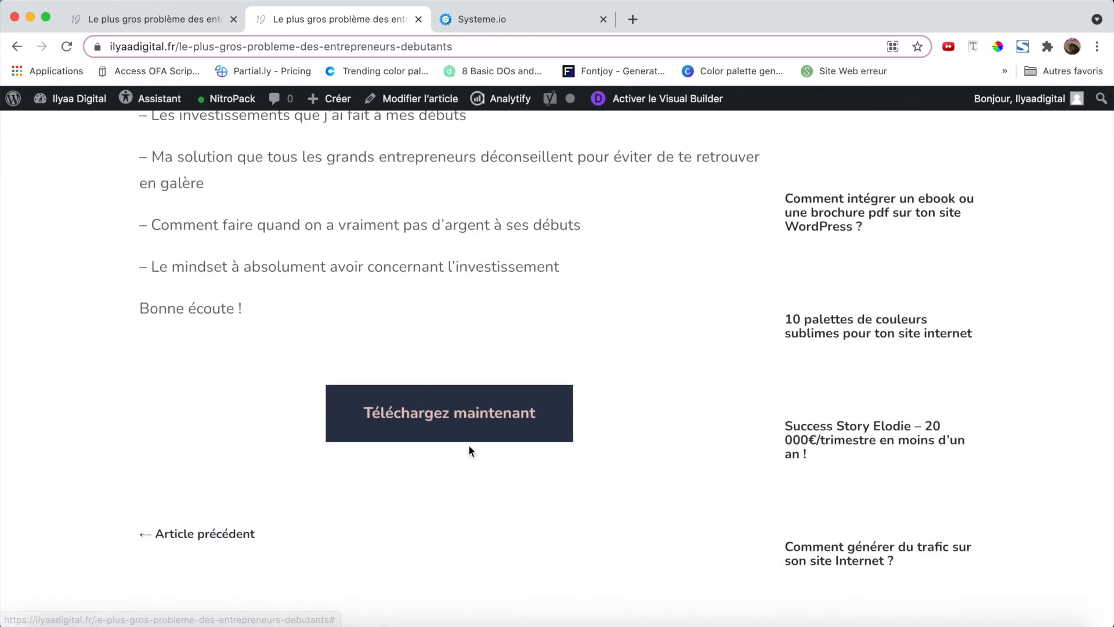
{"action": "left_click", "coordinate": [445, 416]}
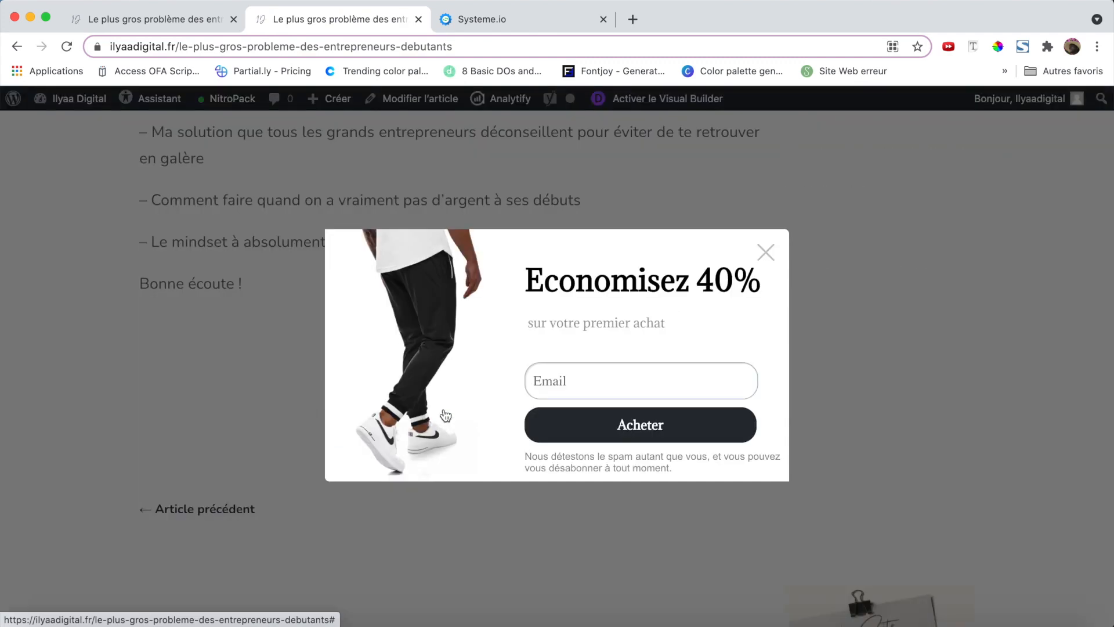